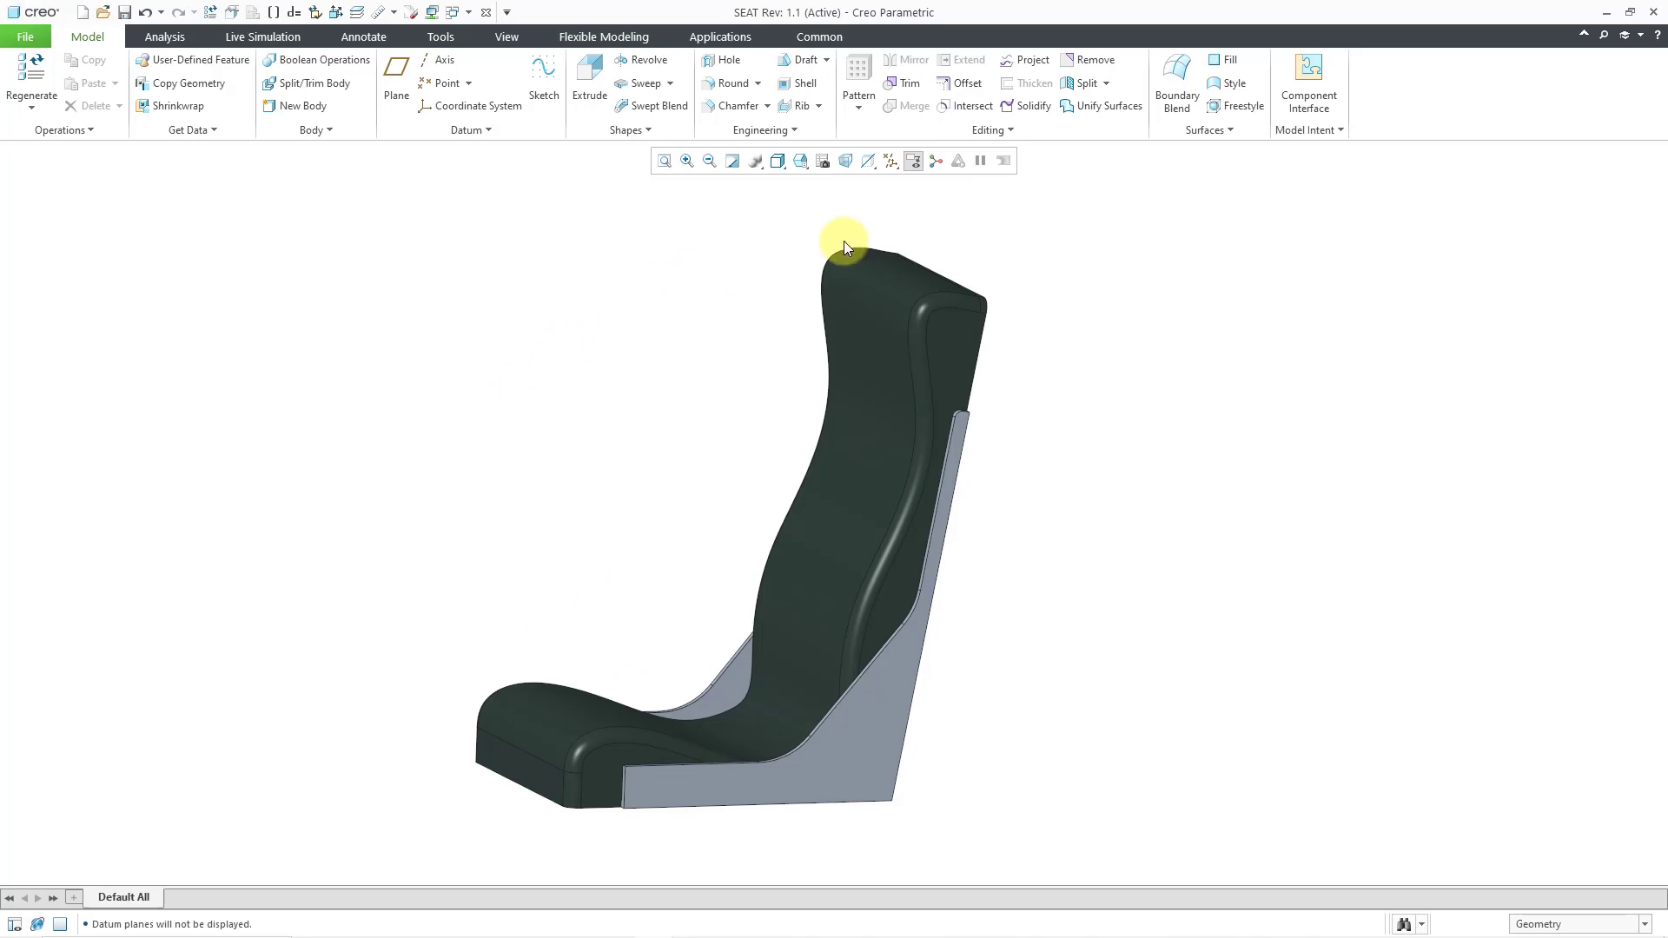
Step: Start a new Warp feature with Body 1 as the geometry to warp
left_click(1010, 129)
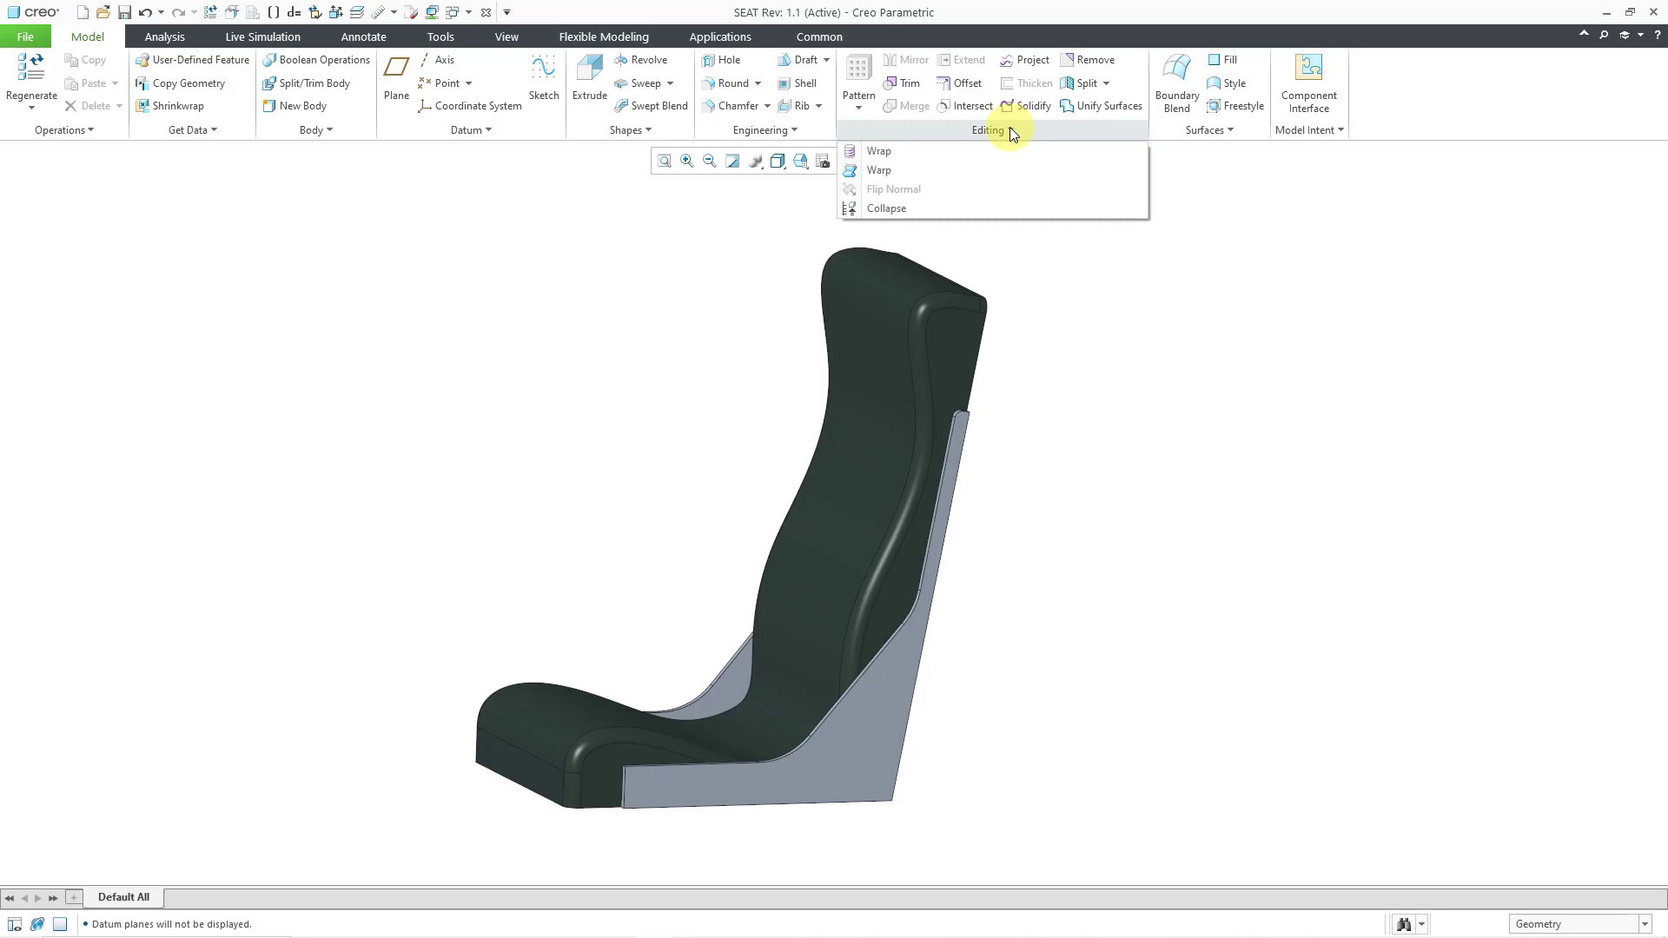
left_click(993, 172)
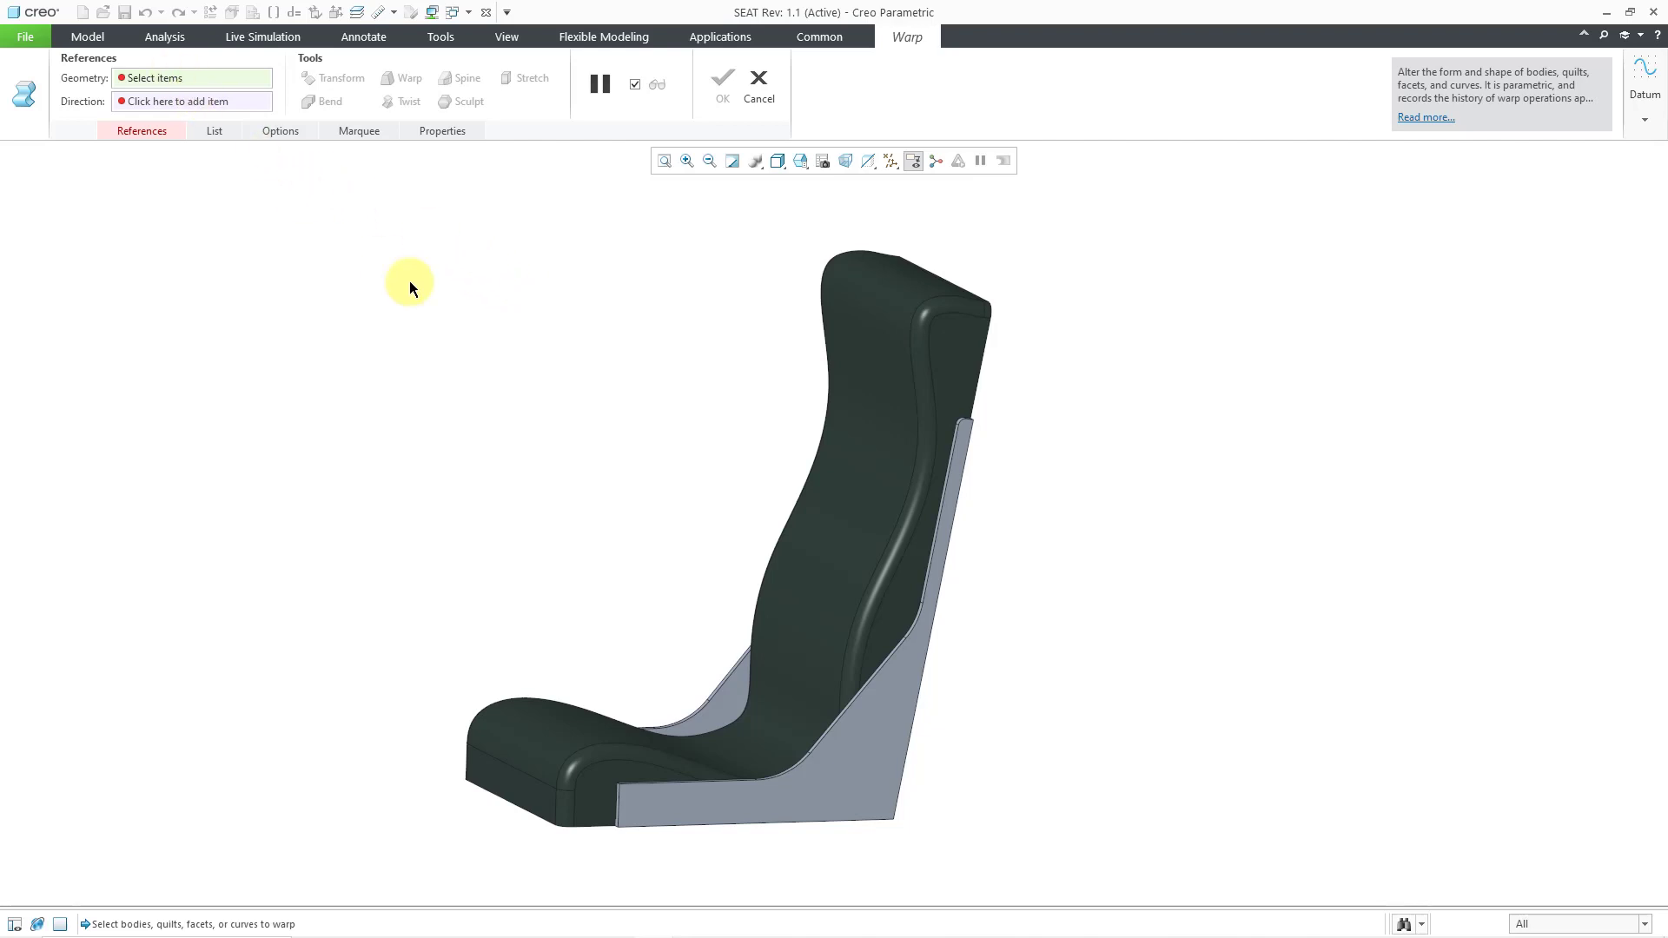
left_click(883, 504)
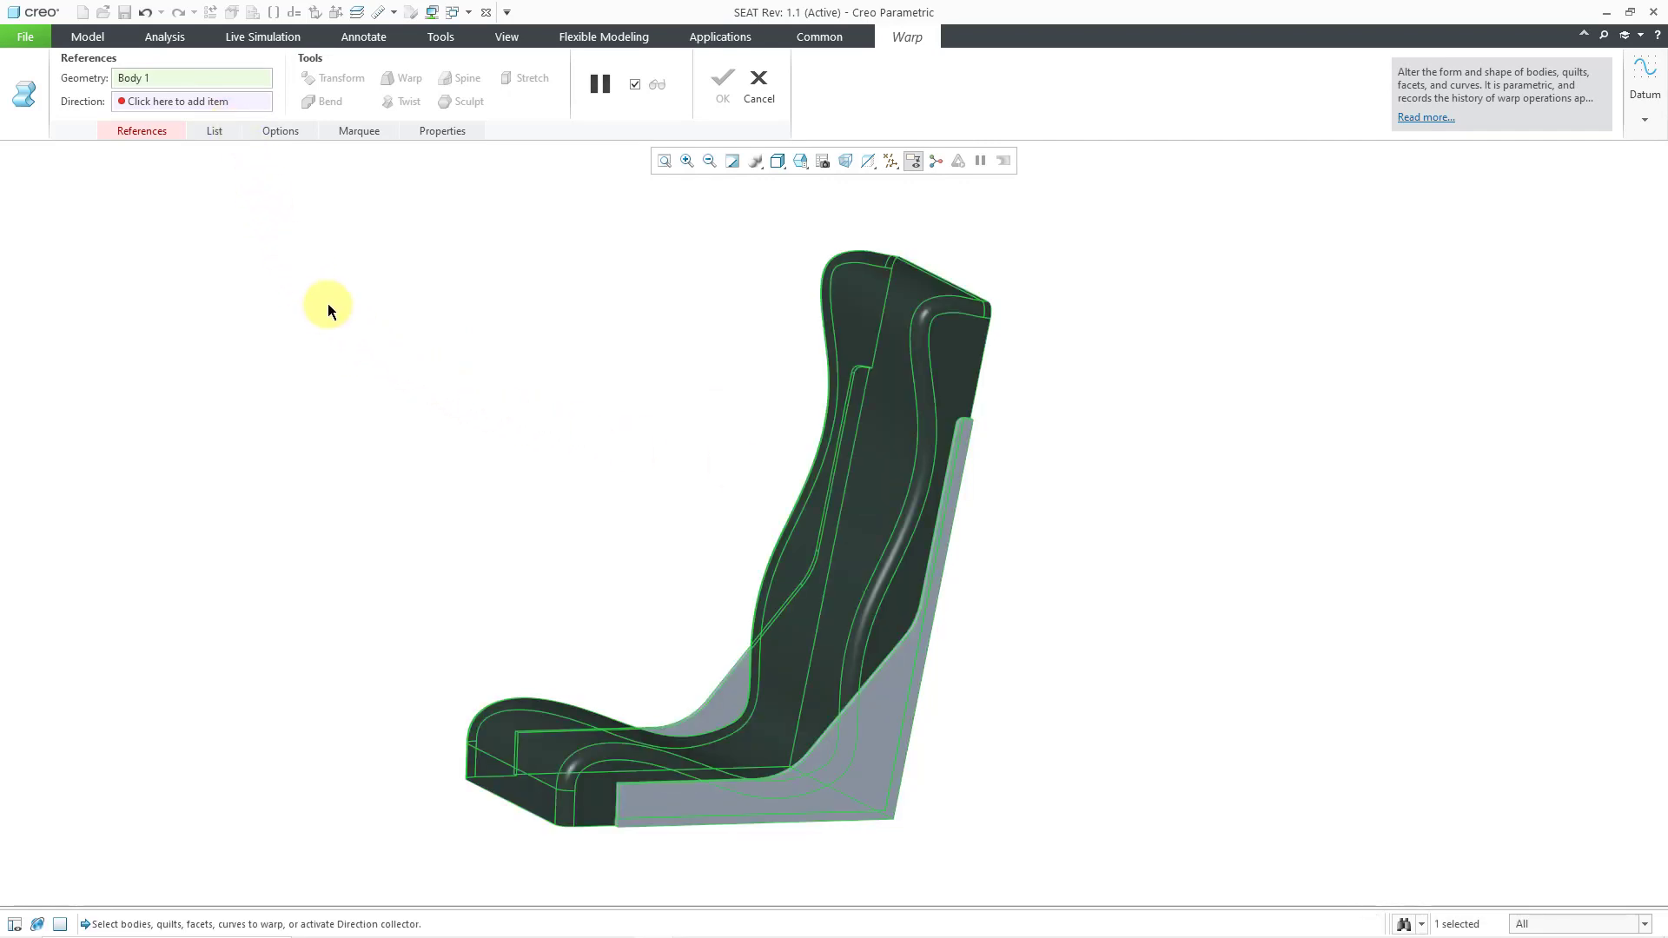
Step: Turn on datum plane display and activate the warp Direction collector
left_click(892, 162)
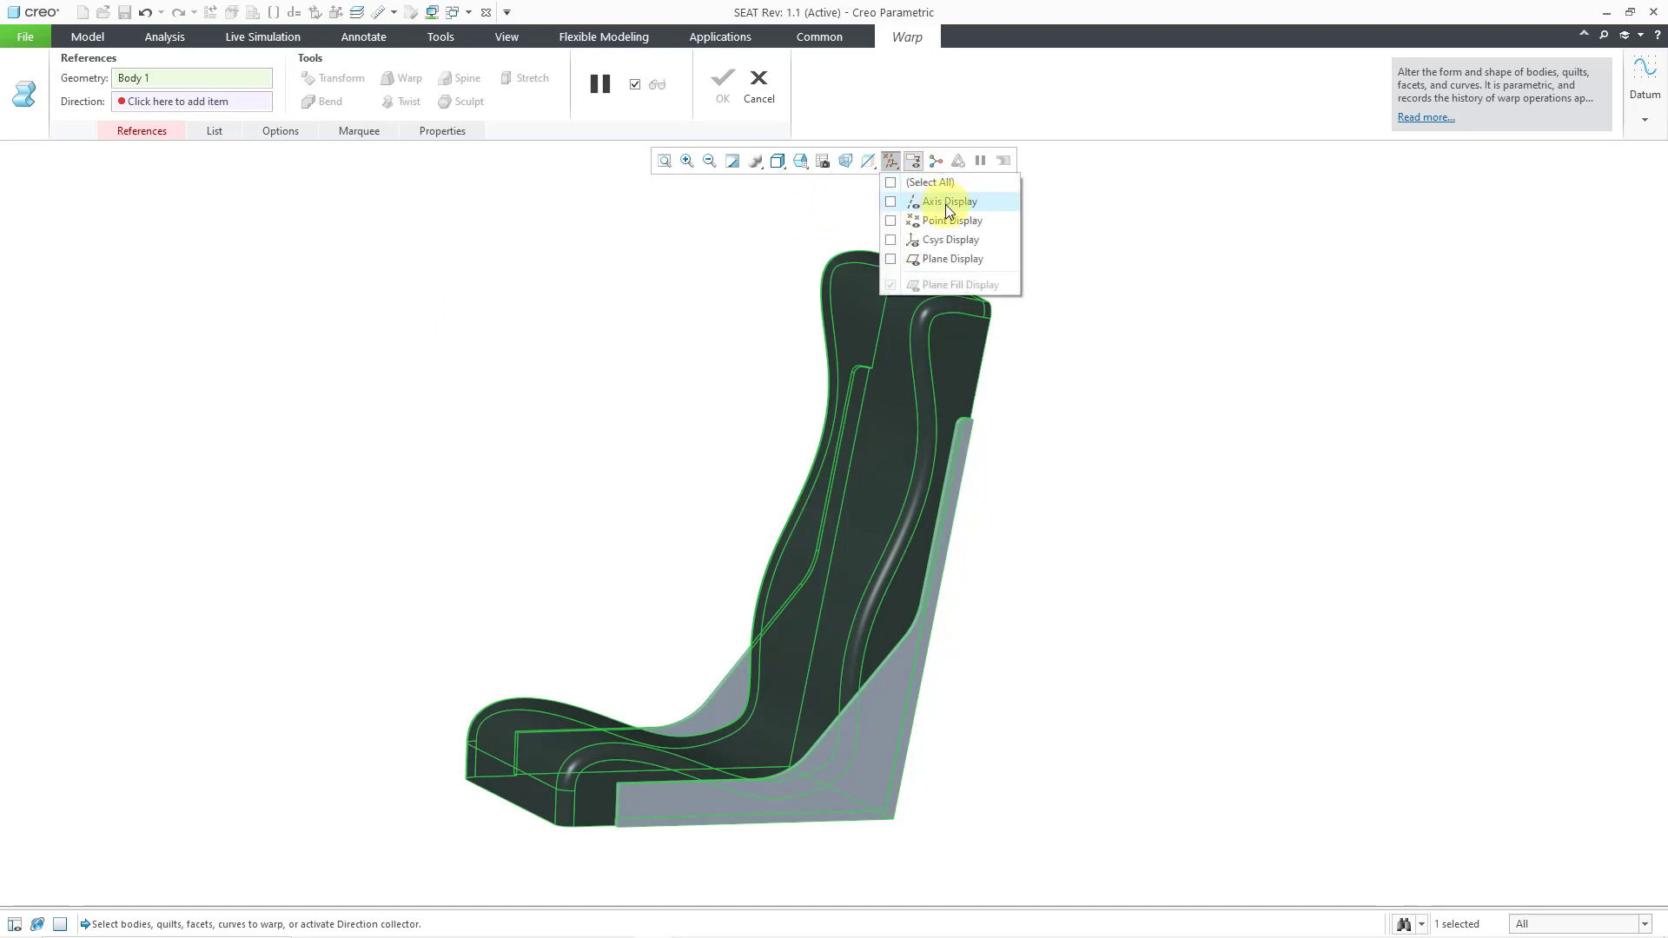
left_click(953, 259)
left_click(521, 279)
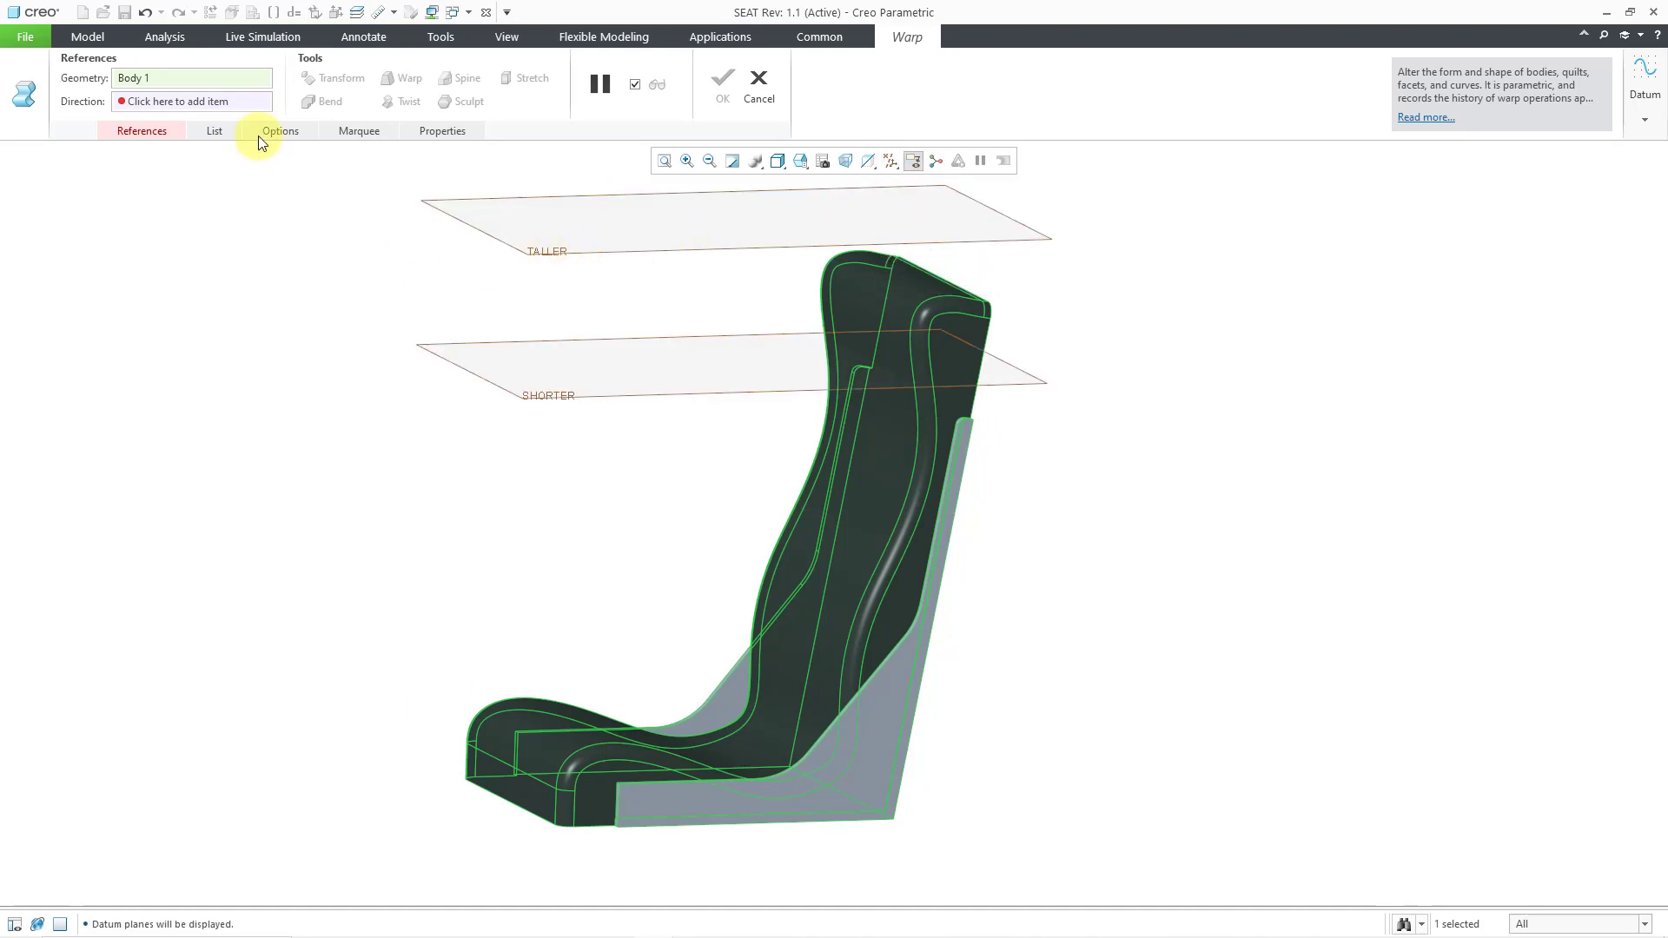
left_click(237, 101)
Step: Use the TALLER plane as the warp direction and switch to a flipped Stretch
left_click(538, 248)
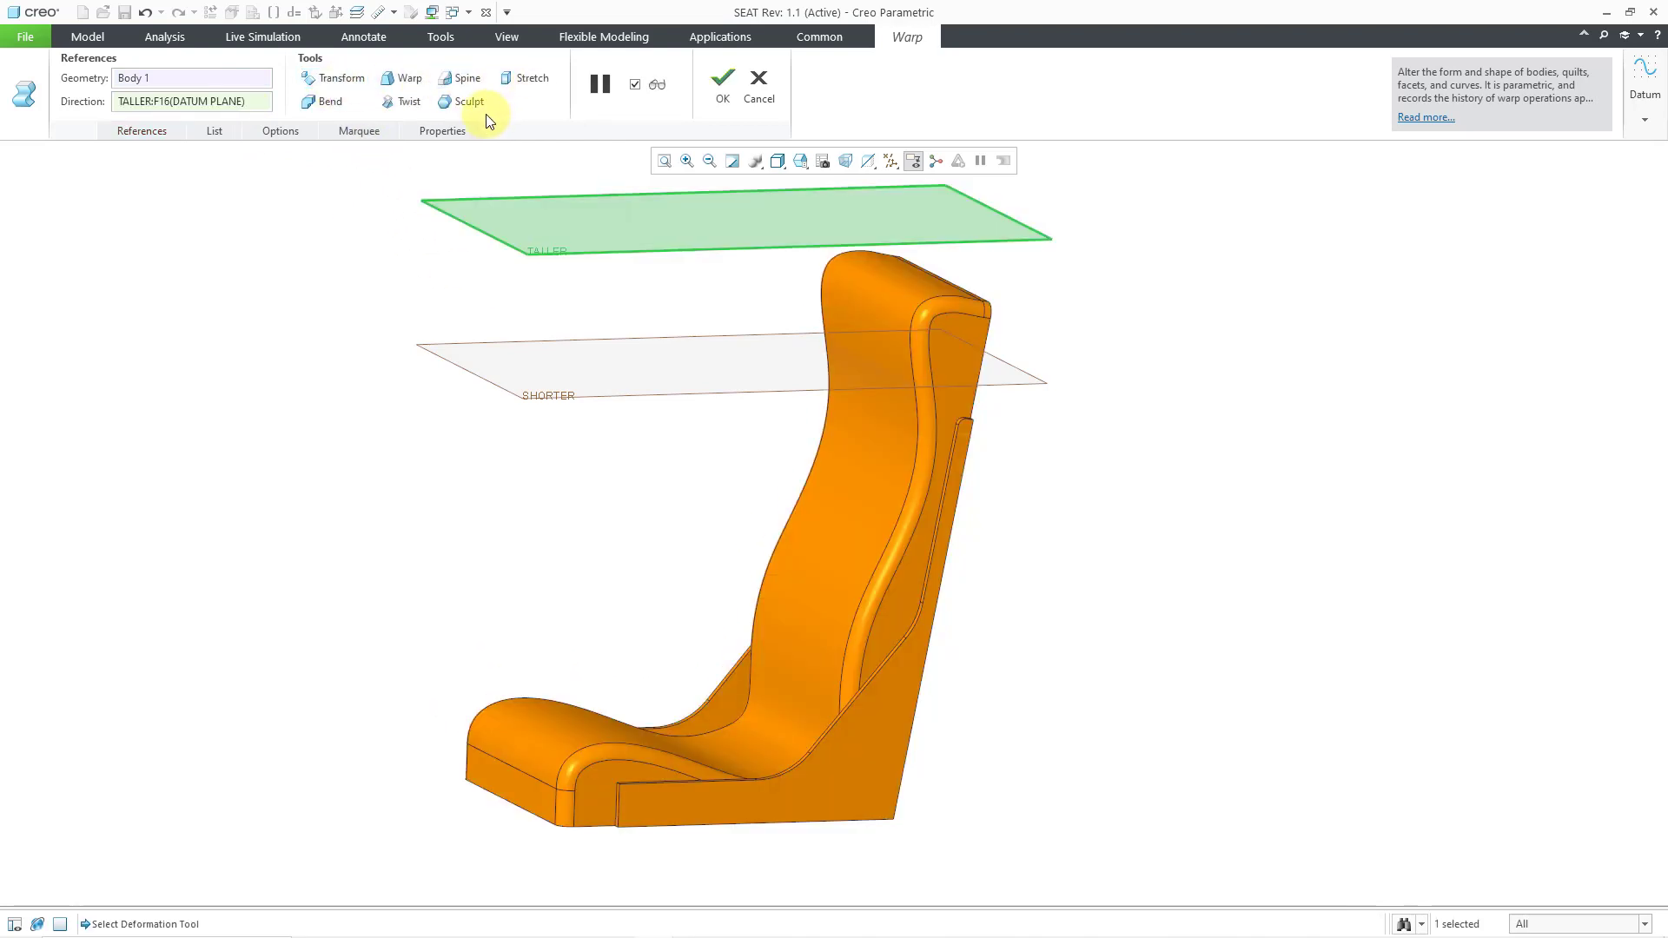
left_click(529, 78)
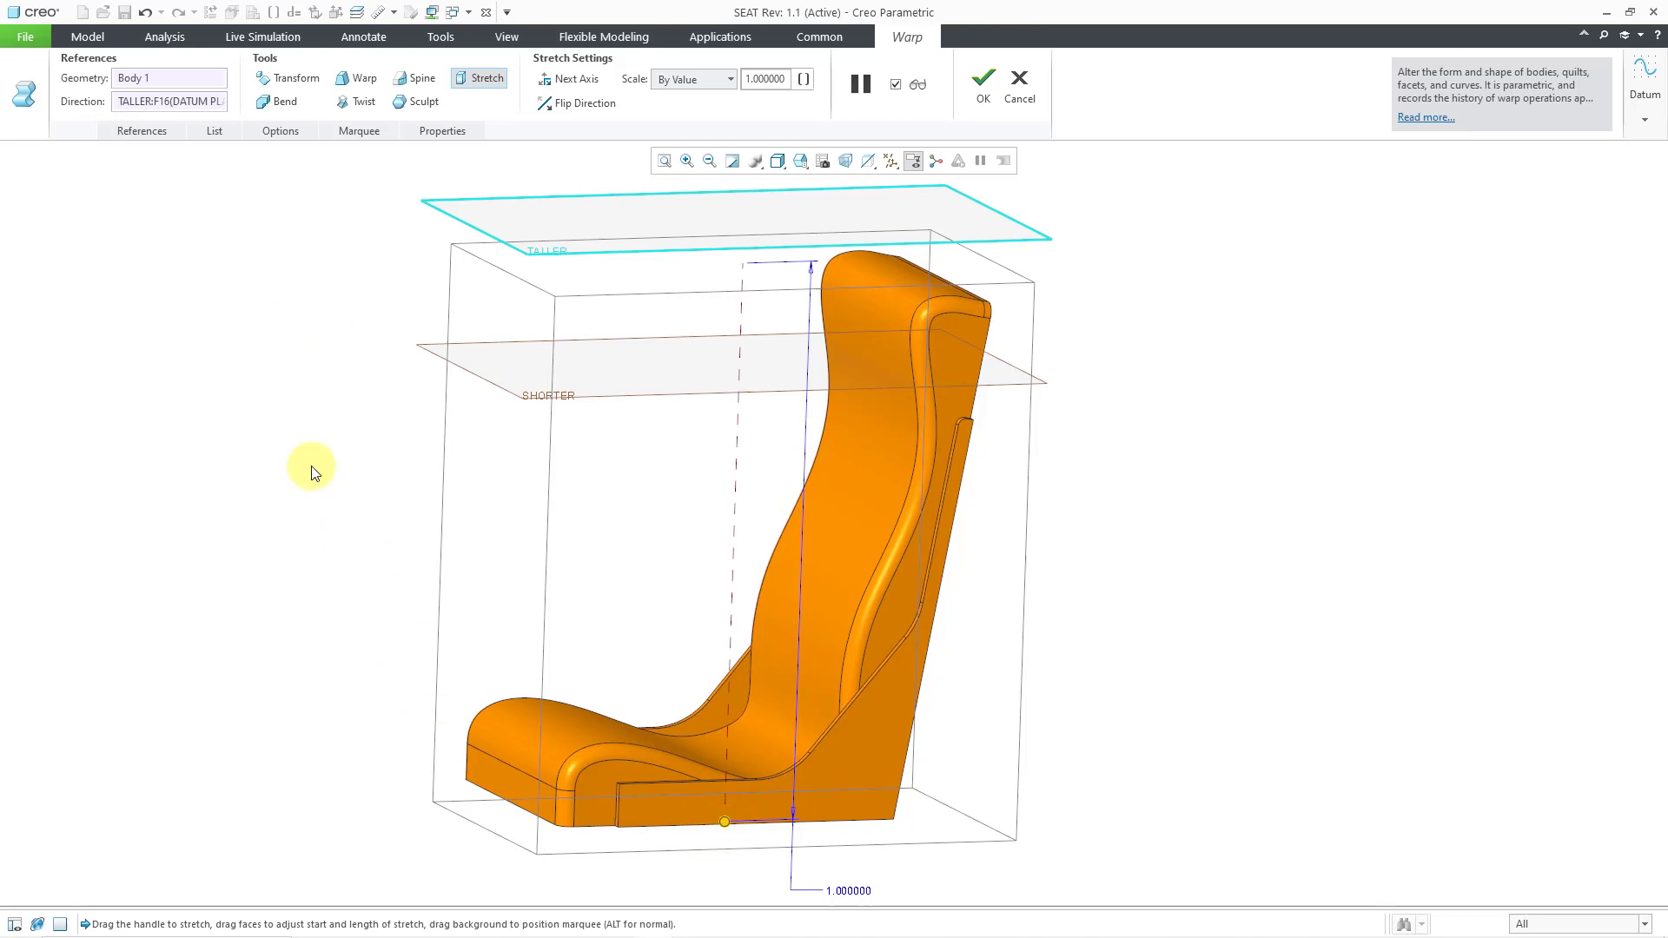
left_click(581, 103)
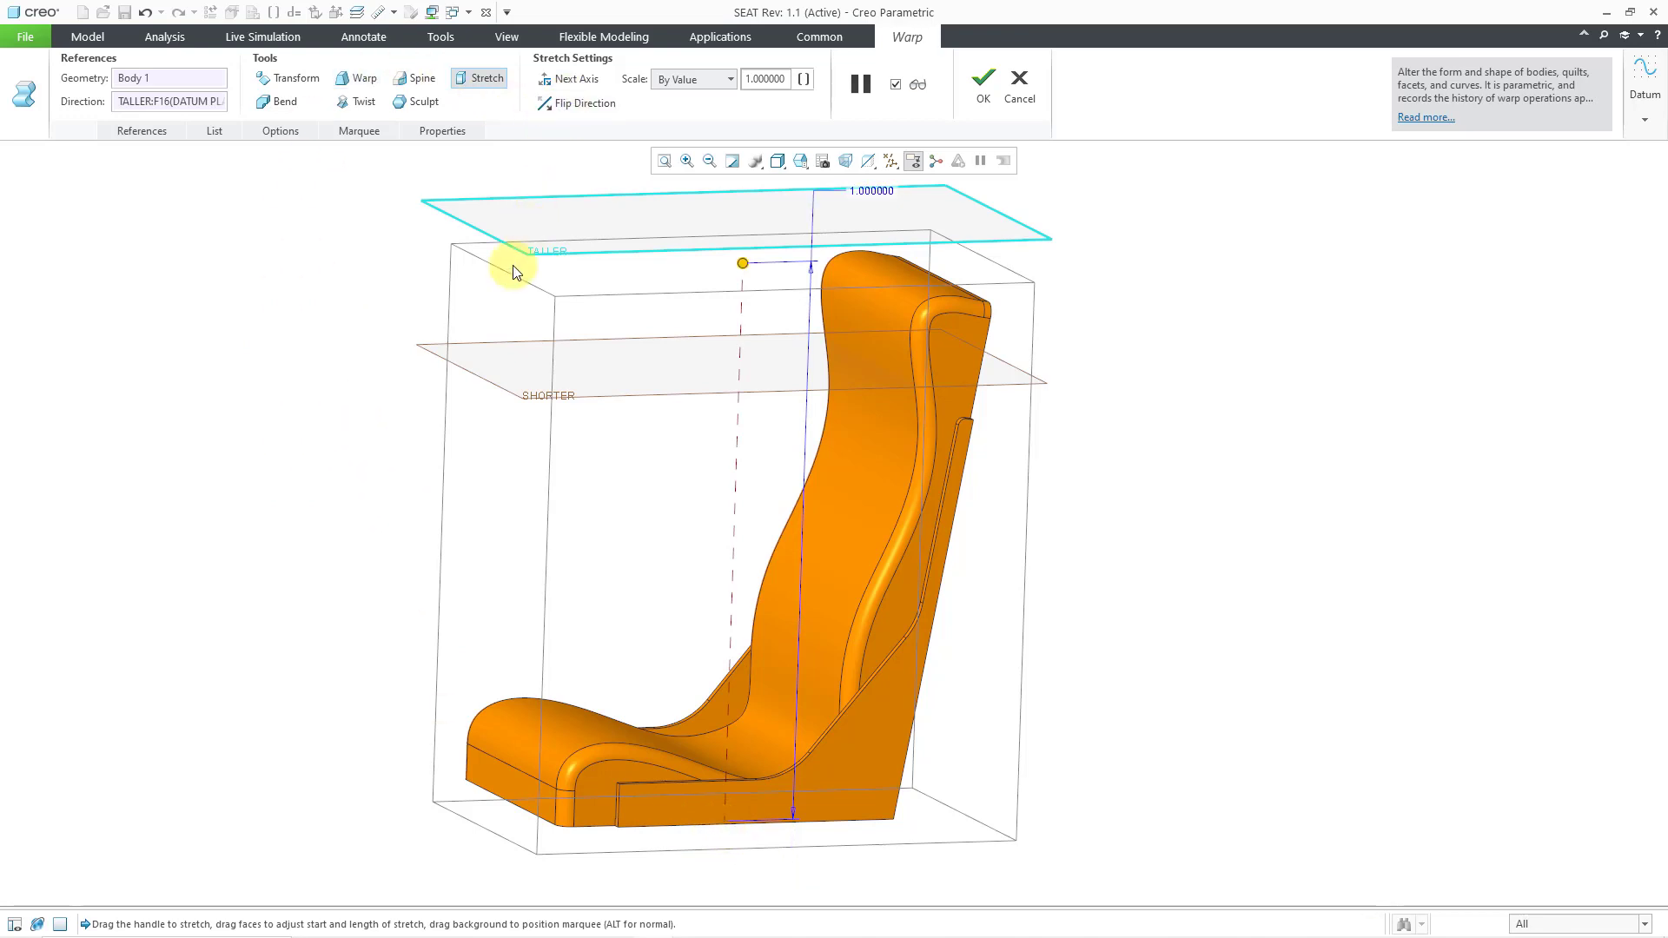
Step: Raise the stretch region's bottom above the seat base and drag the scale to 0.985032
scroll(605, 652, "down", 2)
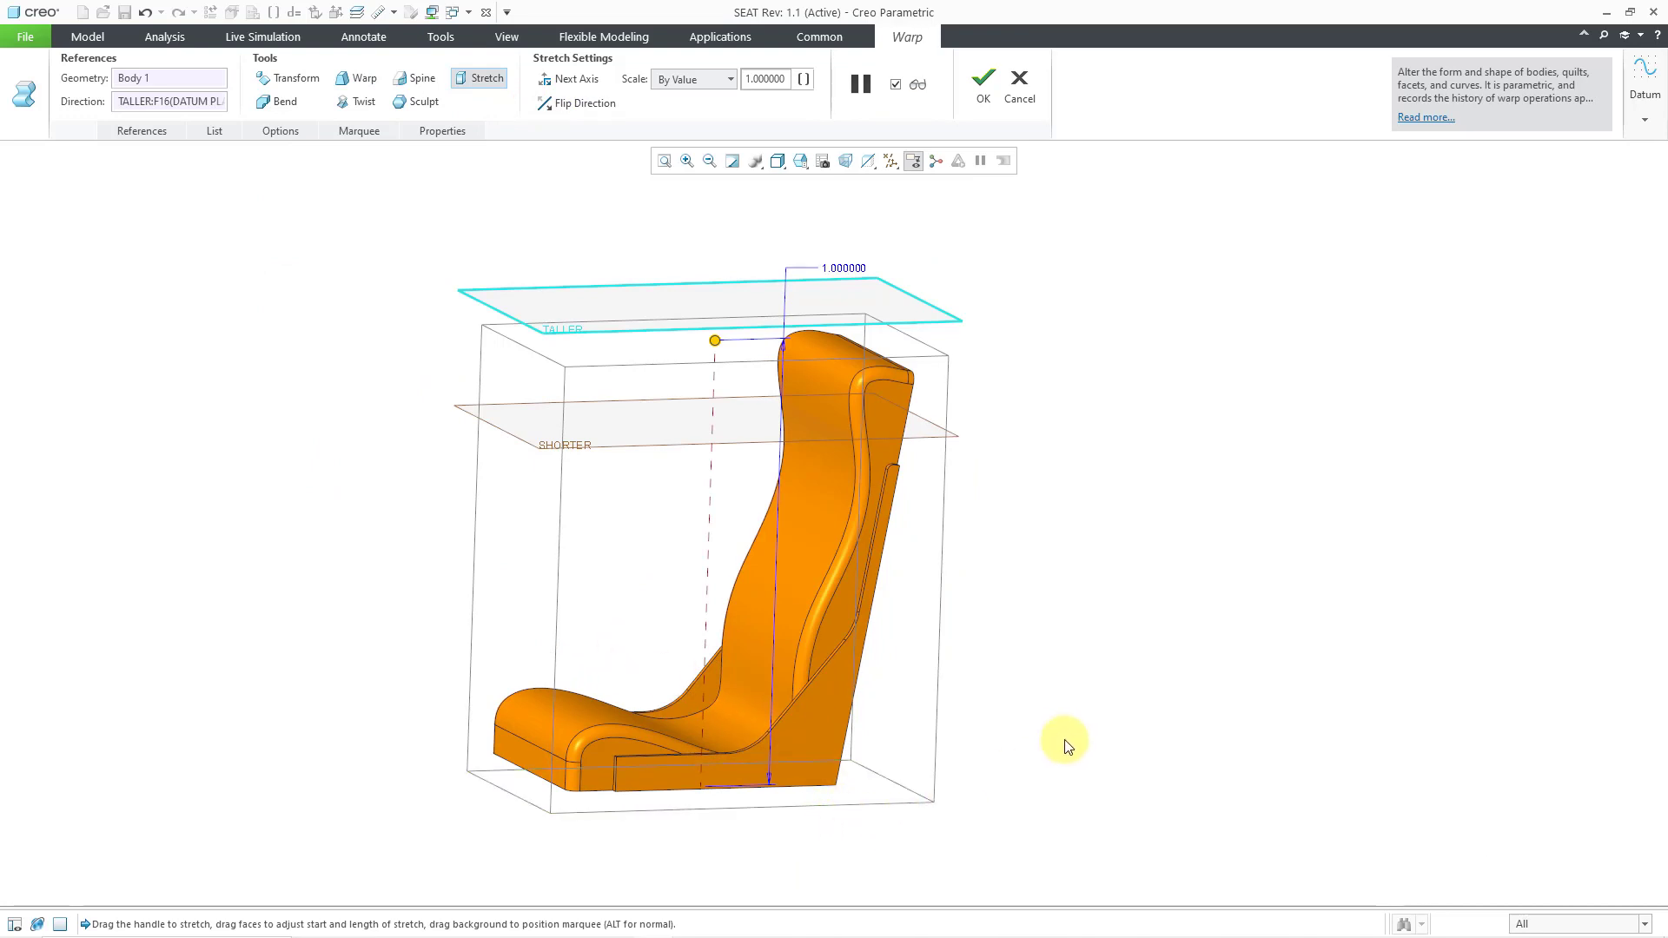
middle_click_drag(1040, 737, 1042, 737)
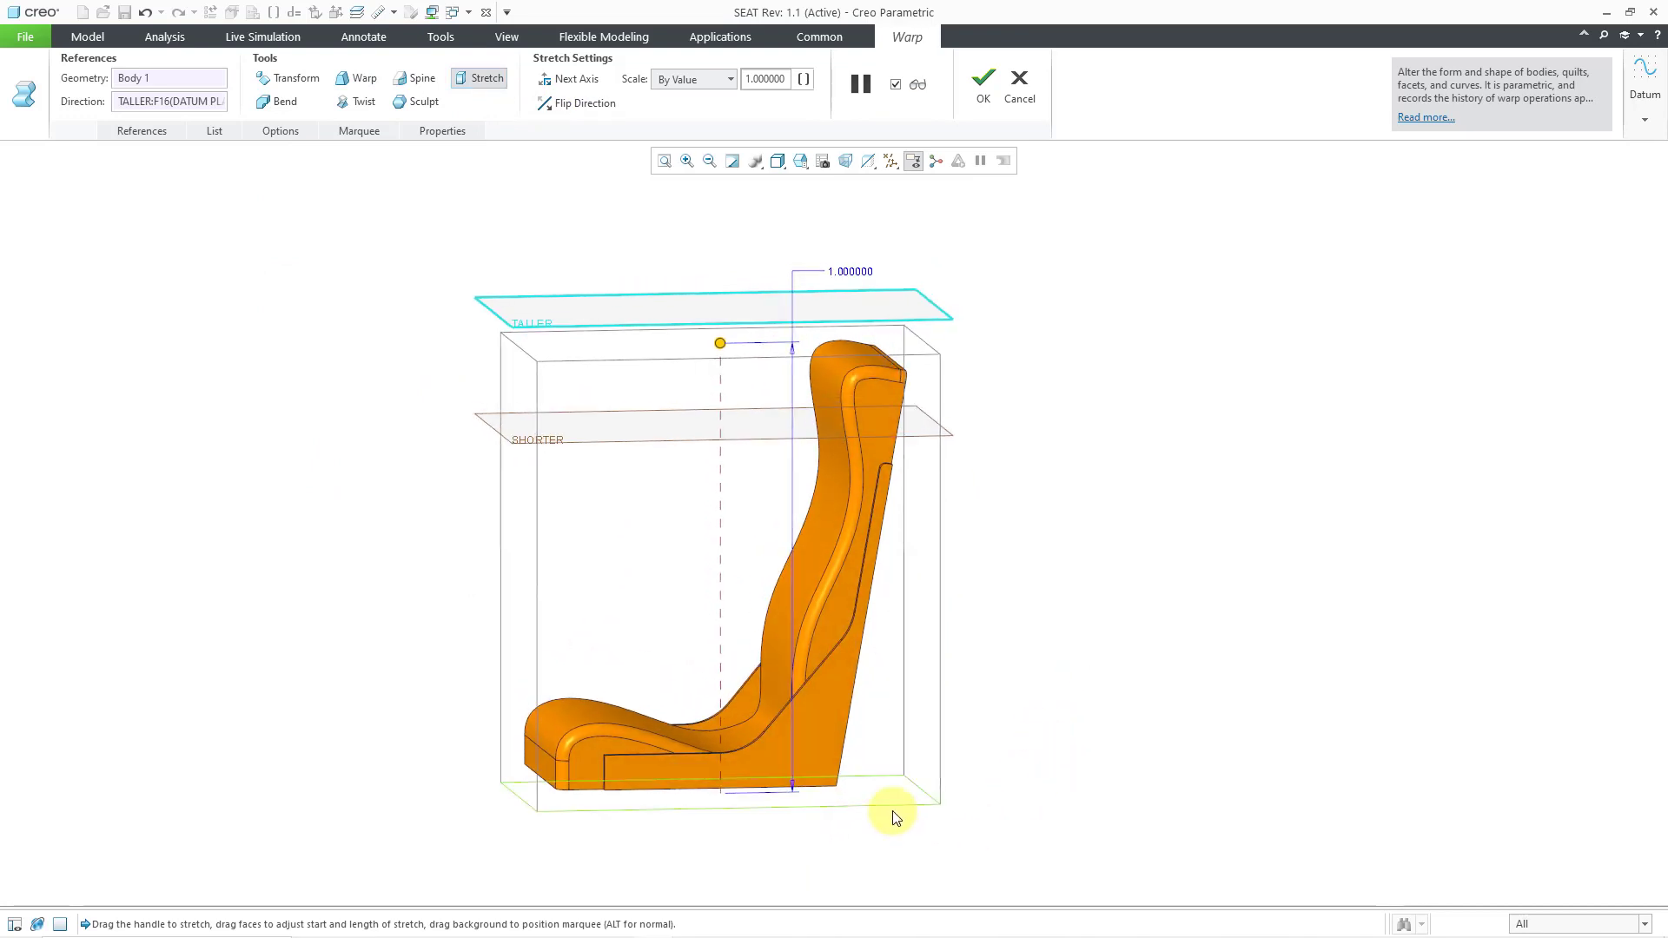
left_click_drag(892, 811, 900, 710)
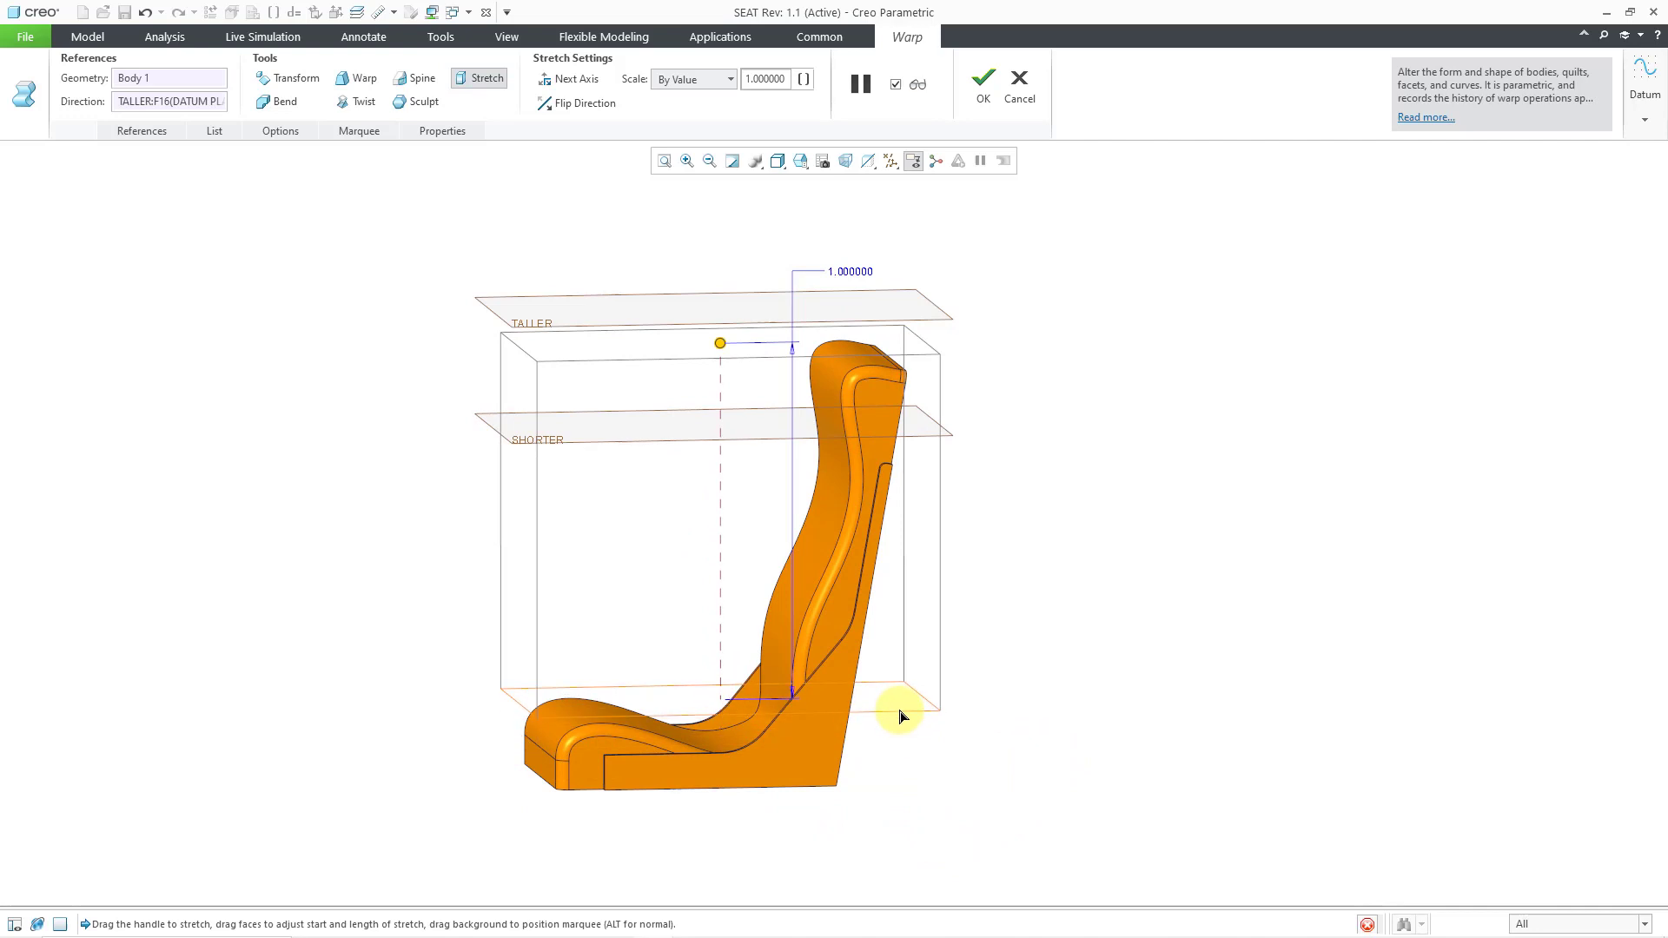
middle_click_drag(905, 721, 909, 728)
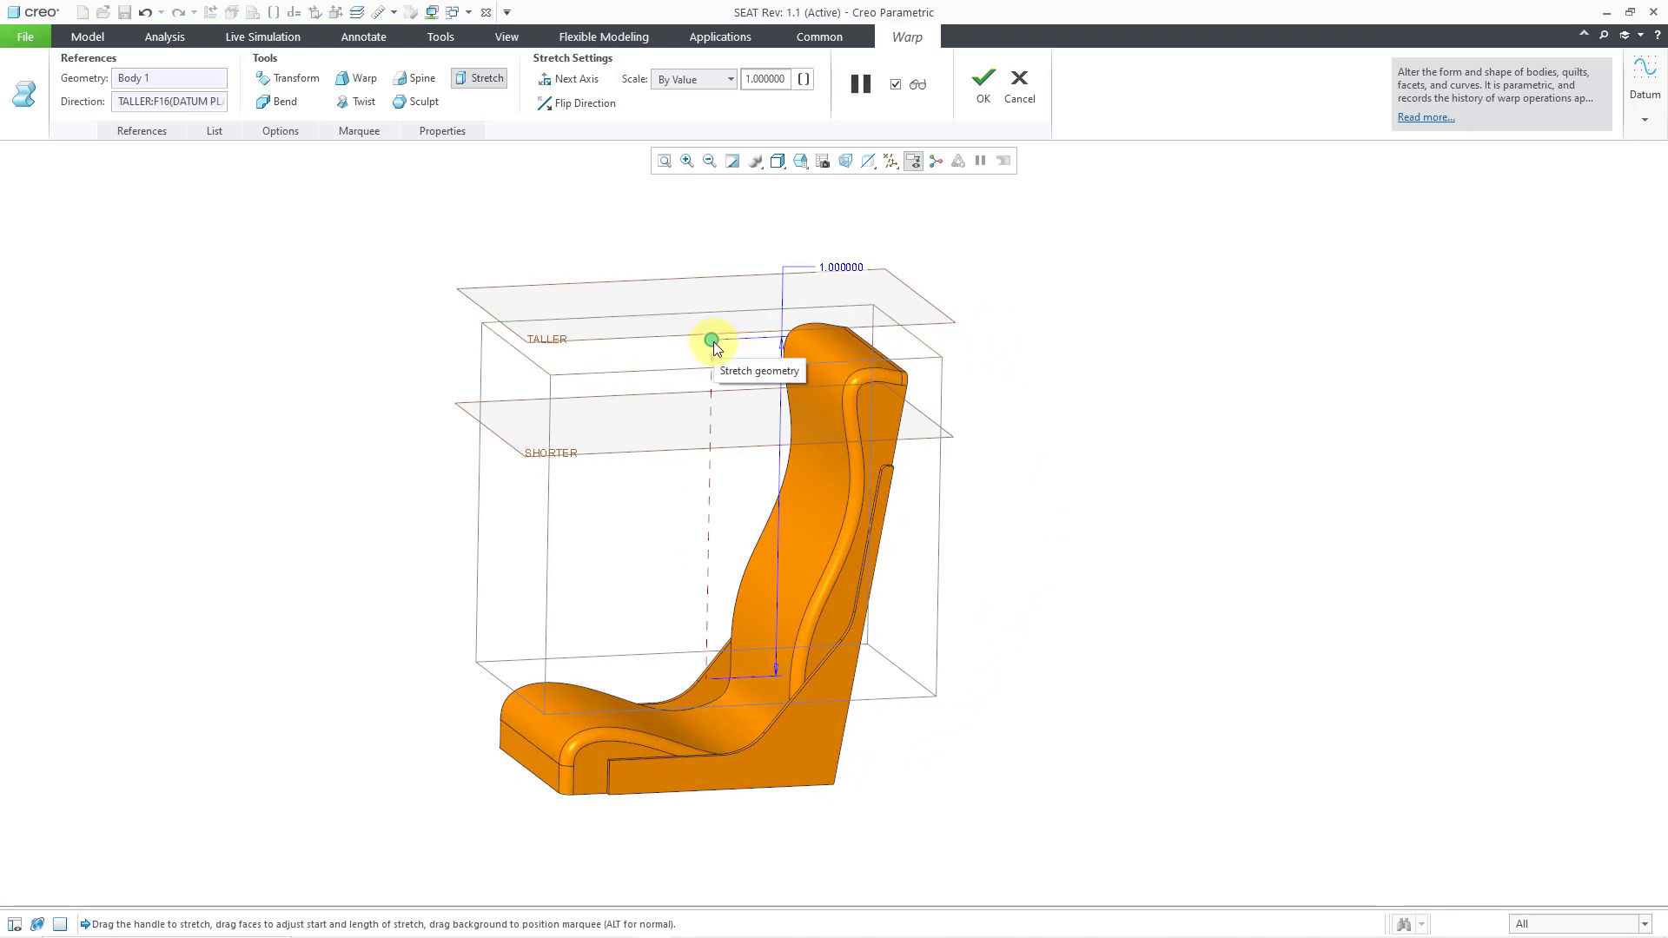
mouse_move(714, 348)
left_mouse_down()
mouse_move(715, 272)
mouse_move(721, 352)
left_mouse_up()
Step: Set the stretch scale to By Reference using the TALLER plane, then finish the warp
left_click(729, 80)
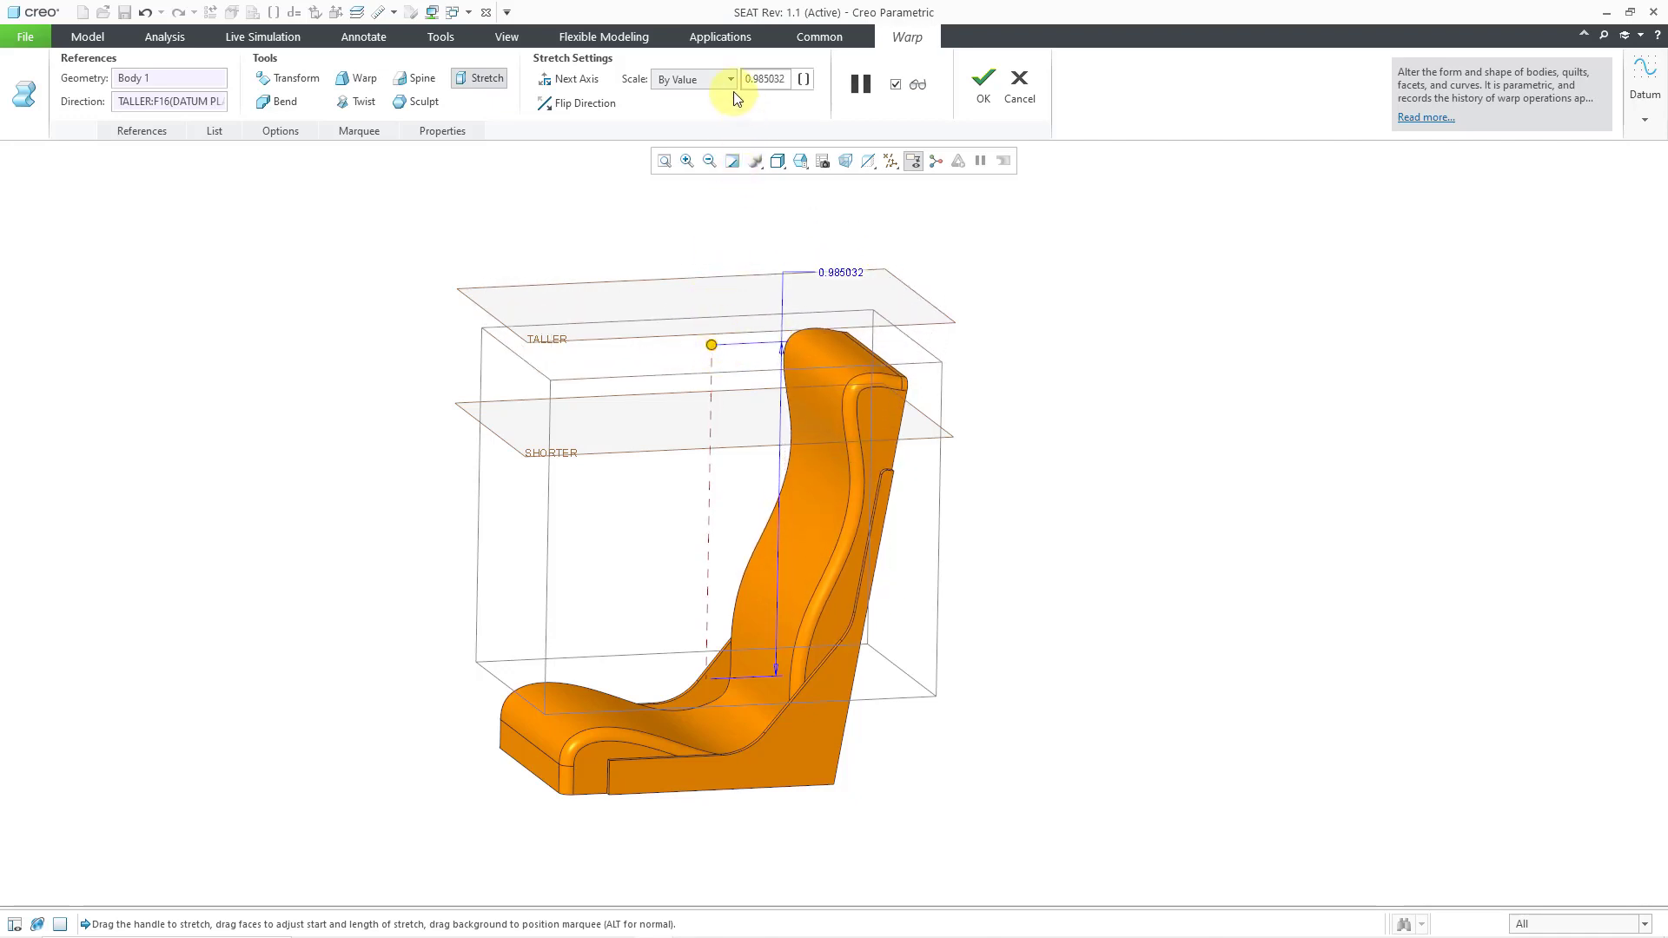
left_click(727, 79)
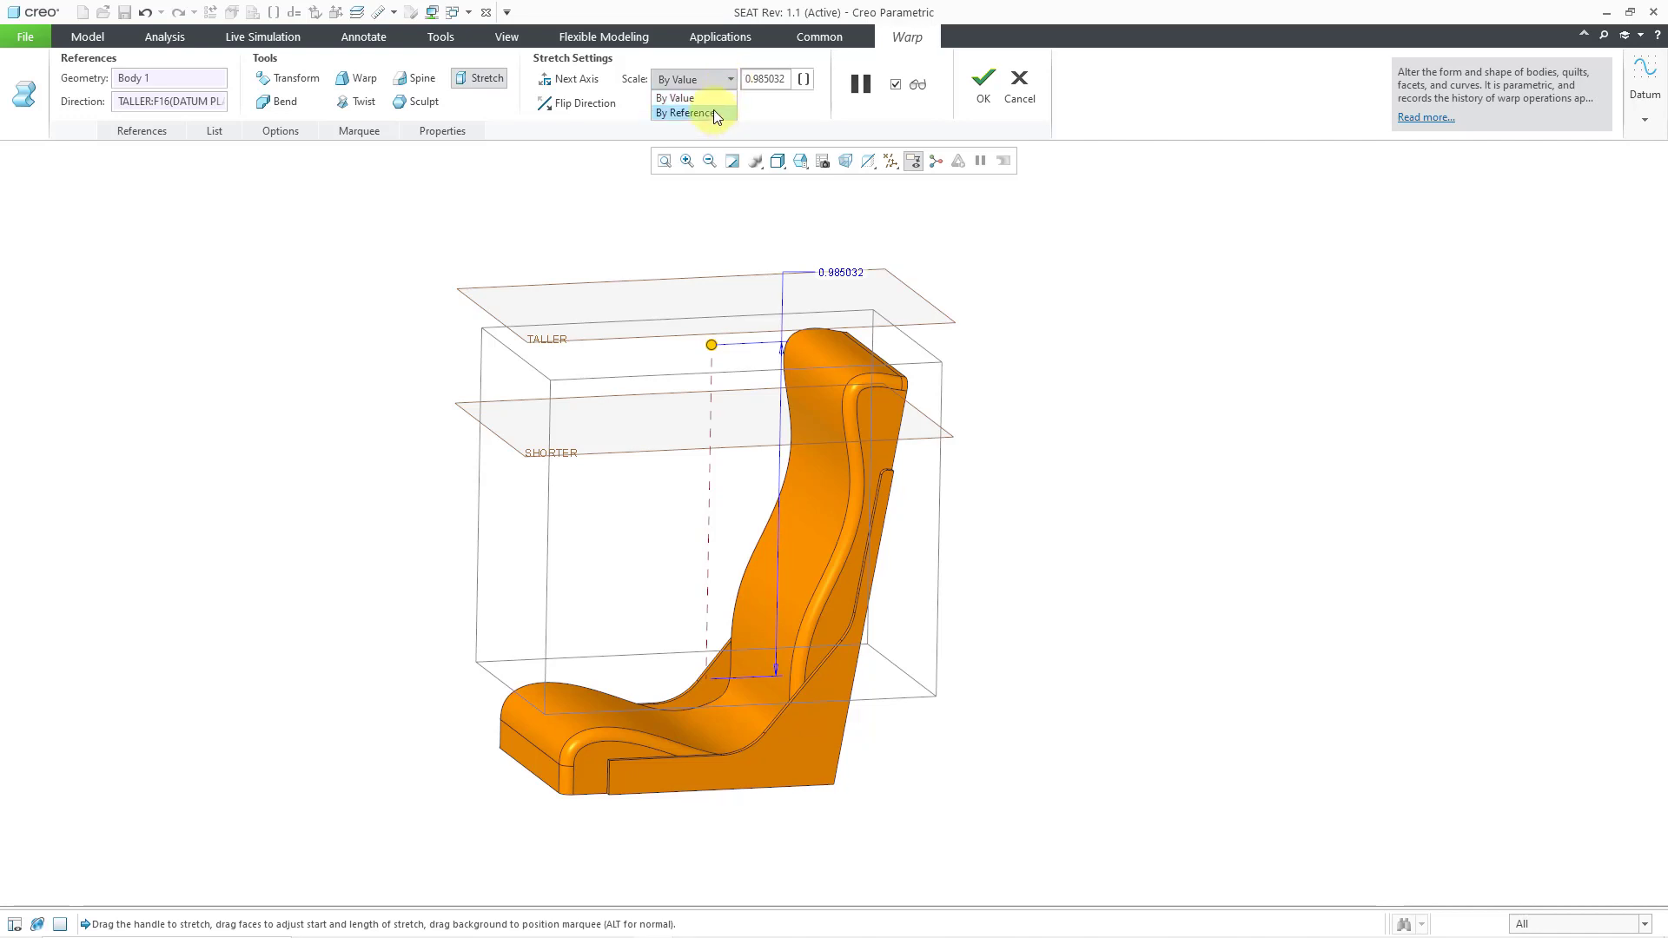
left_click(711, 113)
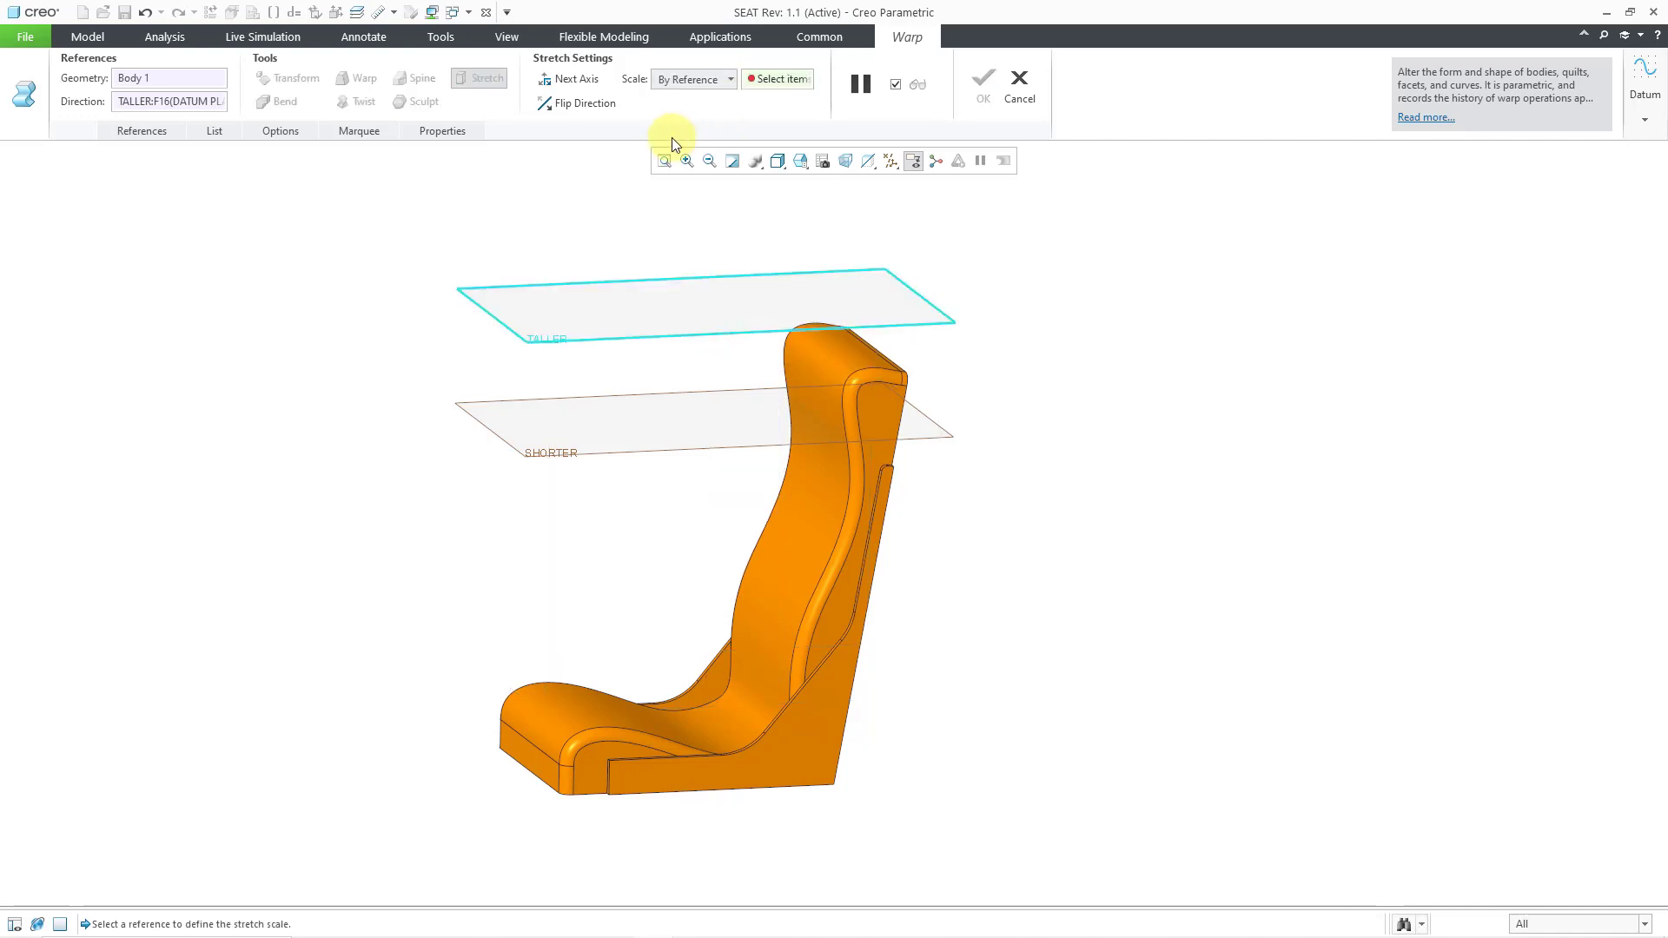
left_click(675, 285)
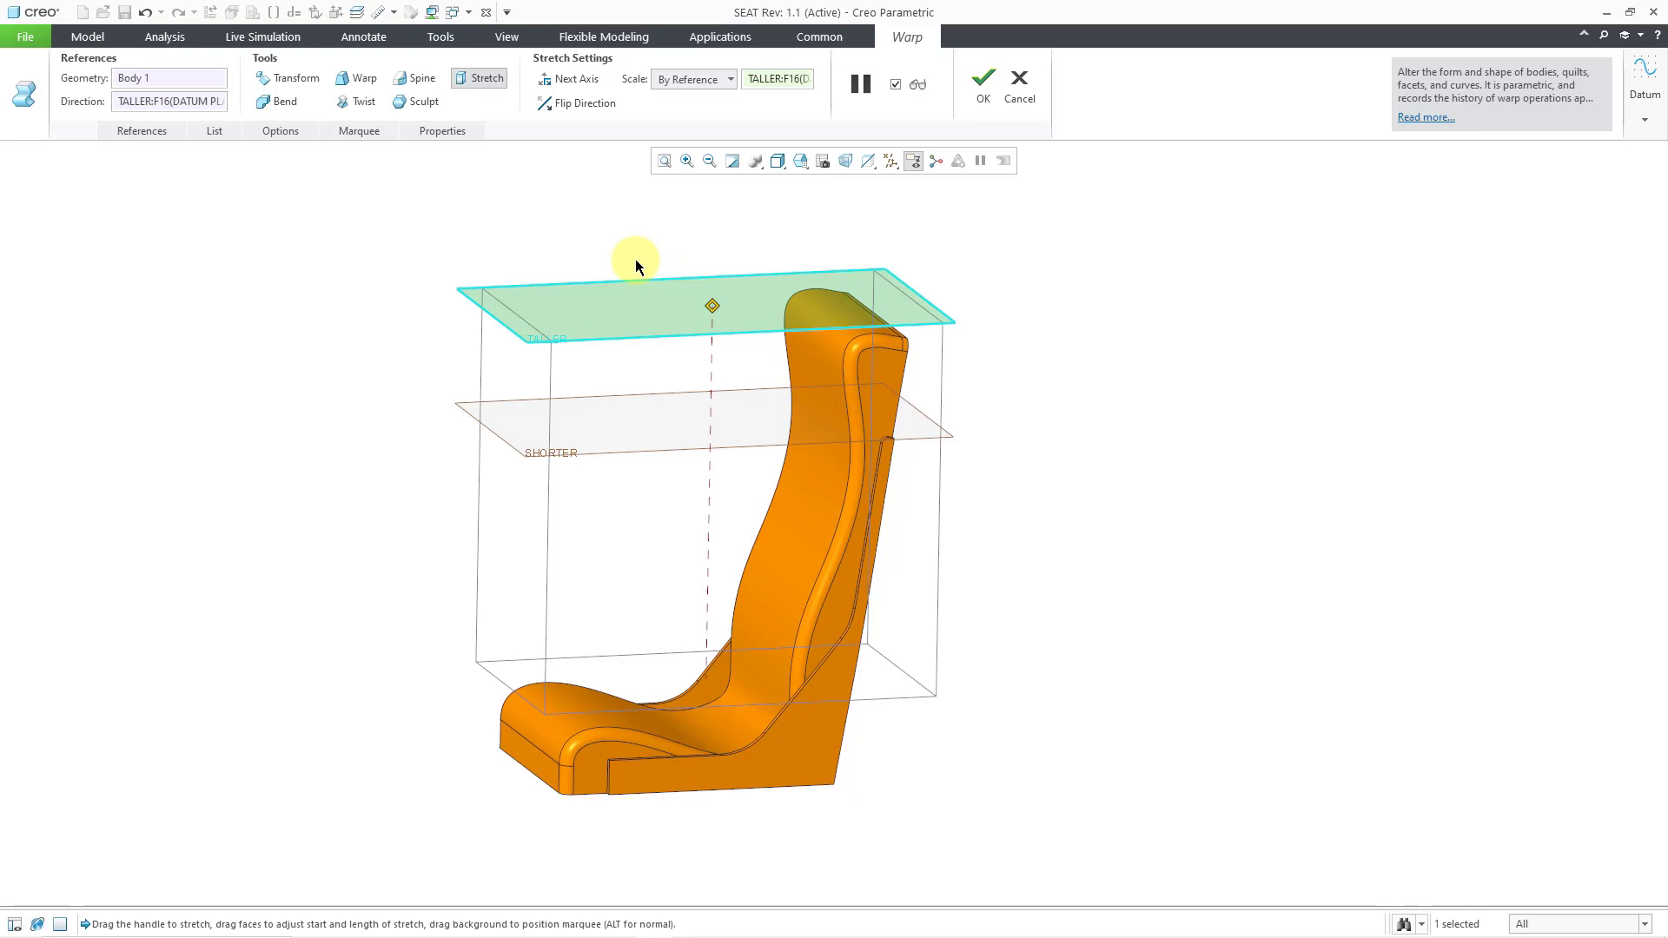
mouse_move(648, 391)
middle_mouse_down()
mouse_move(620, 367)
mouse_move(642, 377)
middle_mouse_up()
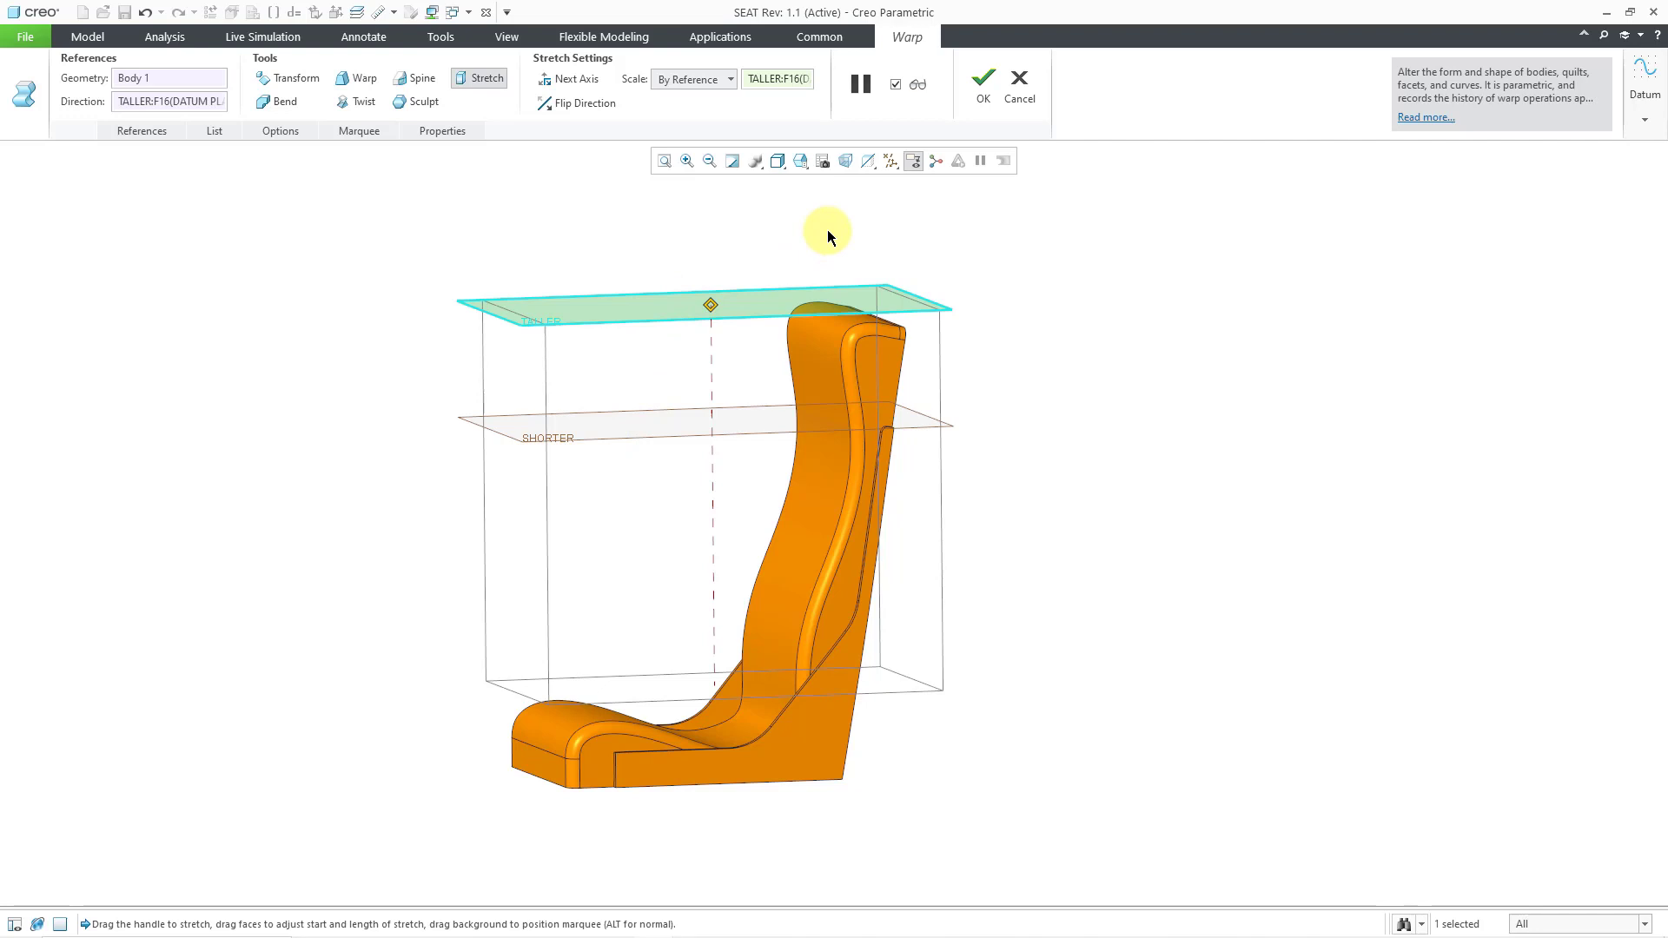
left_click(980, 87)
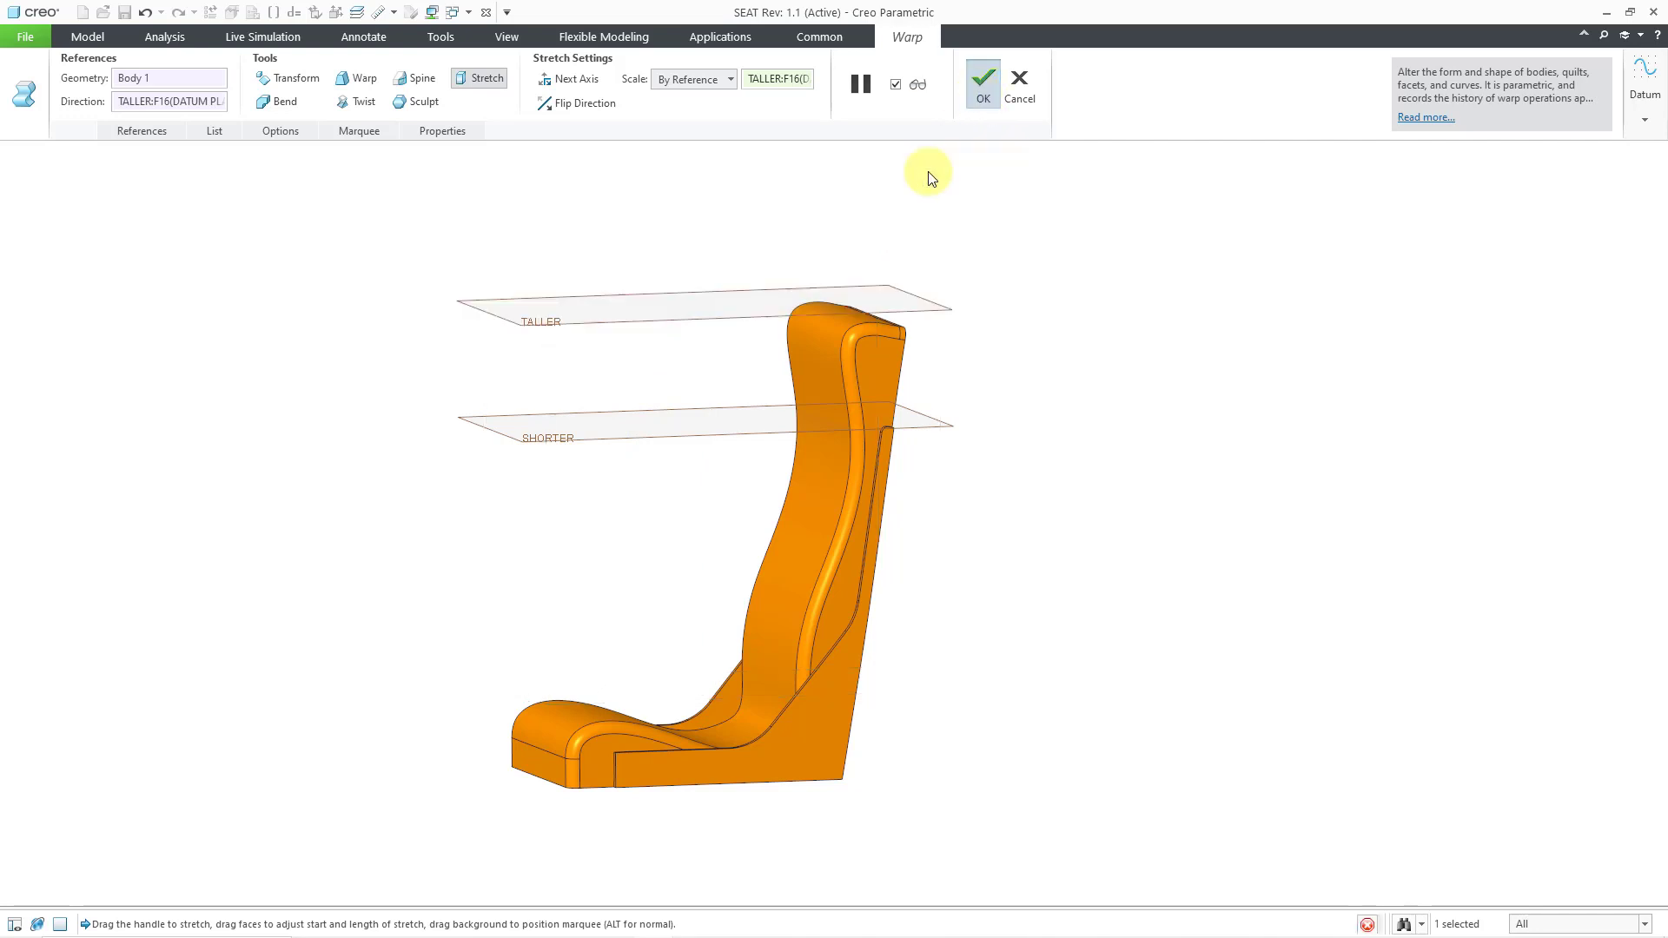
Step: Suppress Warp 1 from the model tree and confirm with OK
left_click(782, 213)
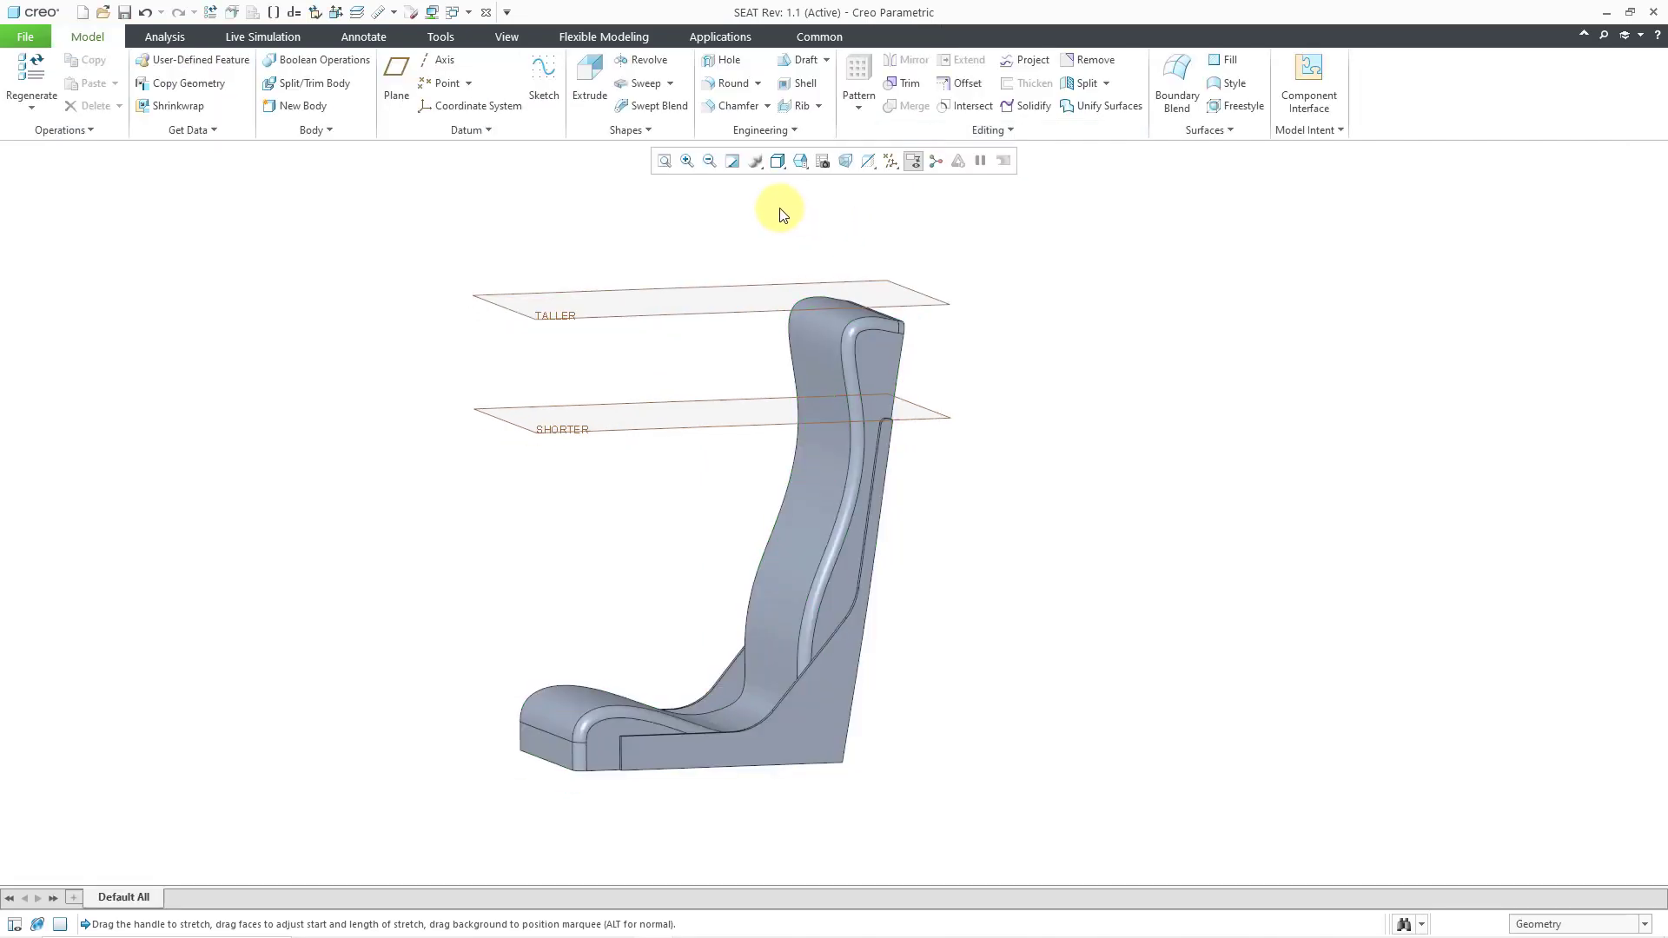
left_click(16, 924)
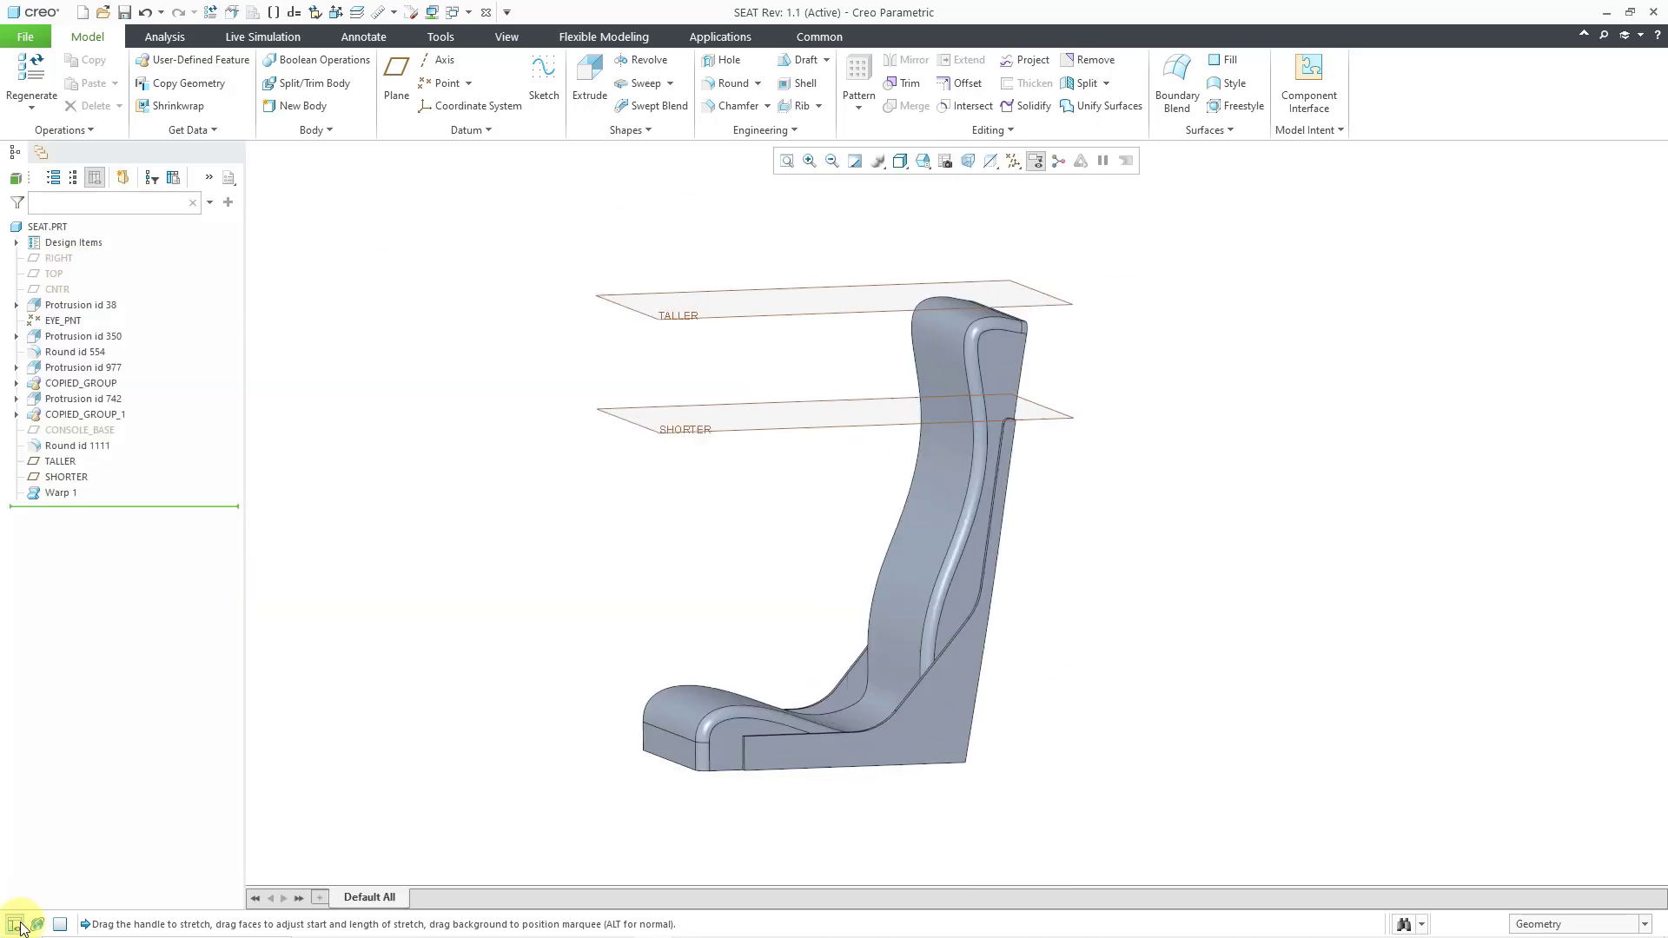
left_click(61, 493)
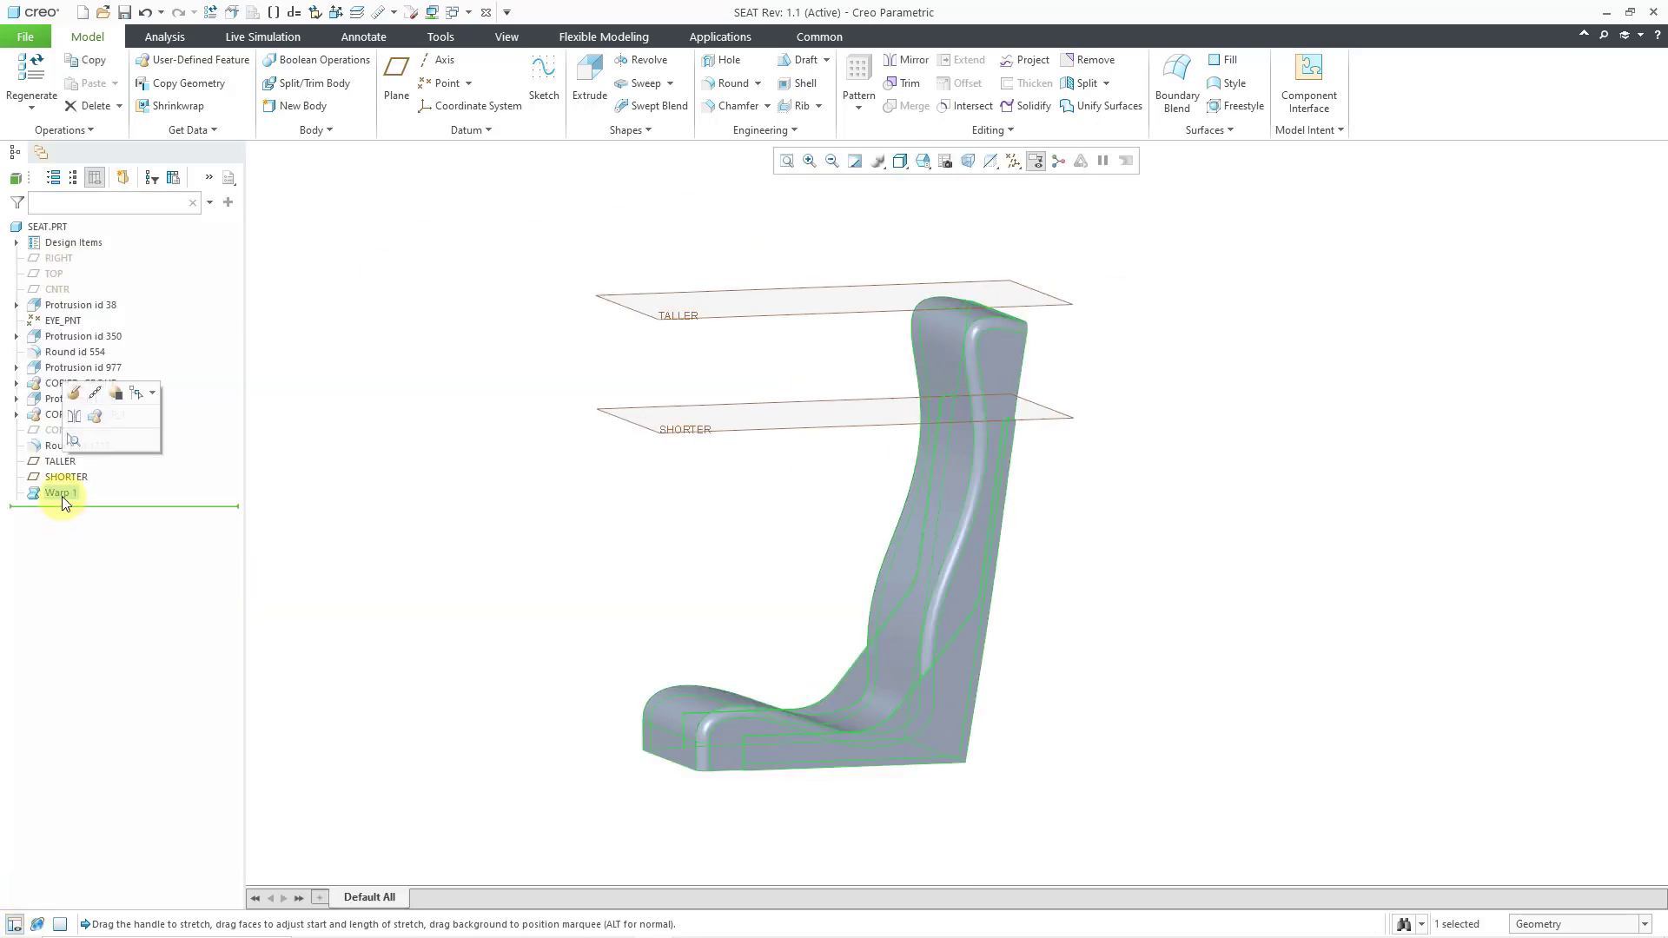
left_click(116, 397)
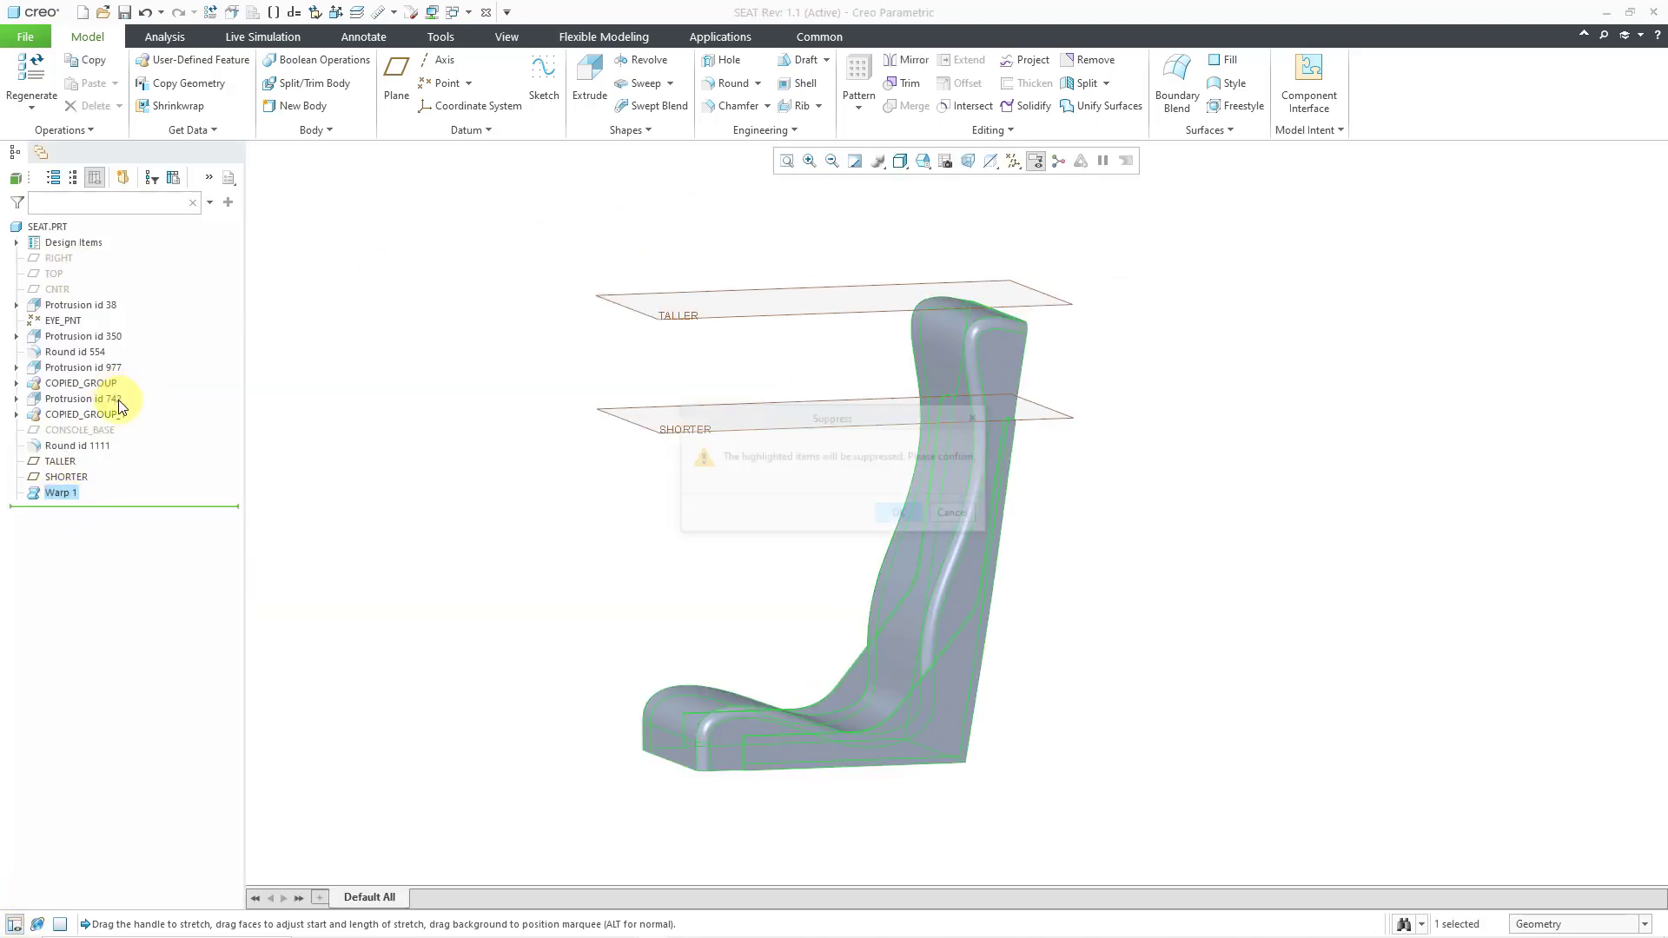
left_click(904, 515)
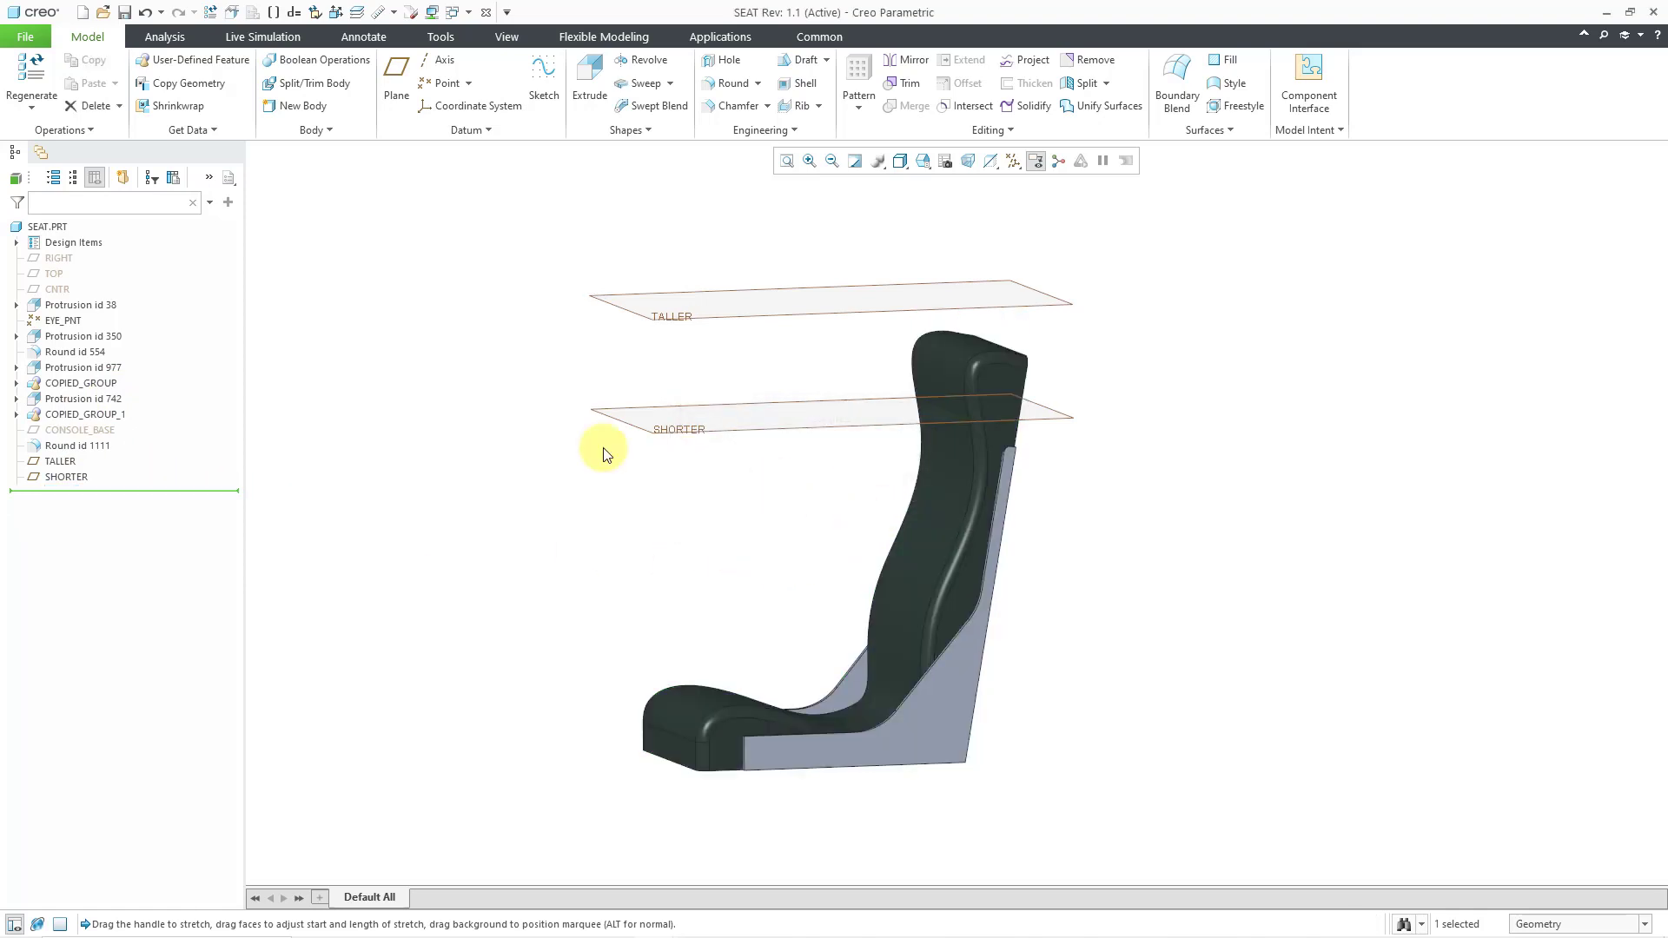
Step: Start Warp 2 on Body 1, with the TALLER plane picked through the Direction Collector
left_click(1004, 131)
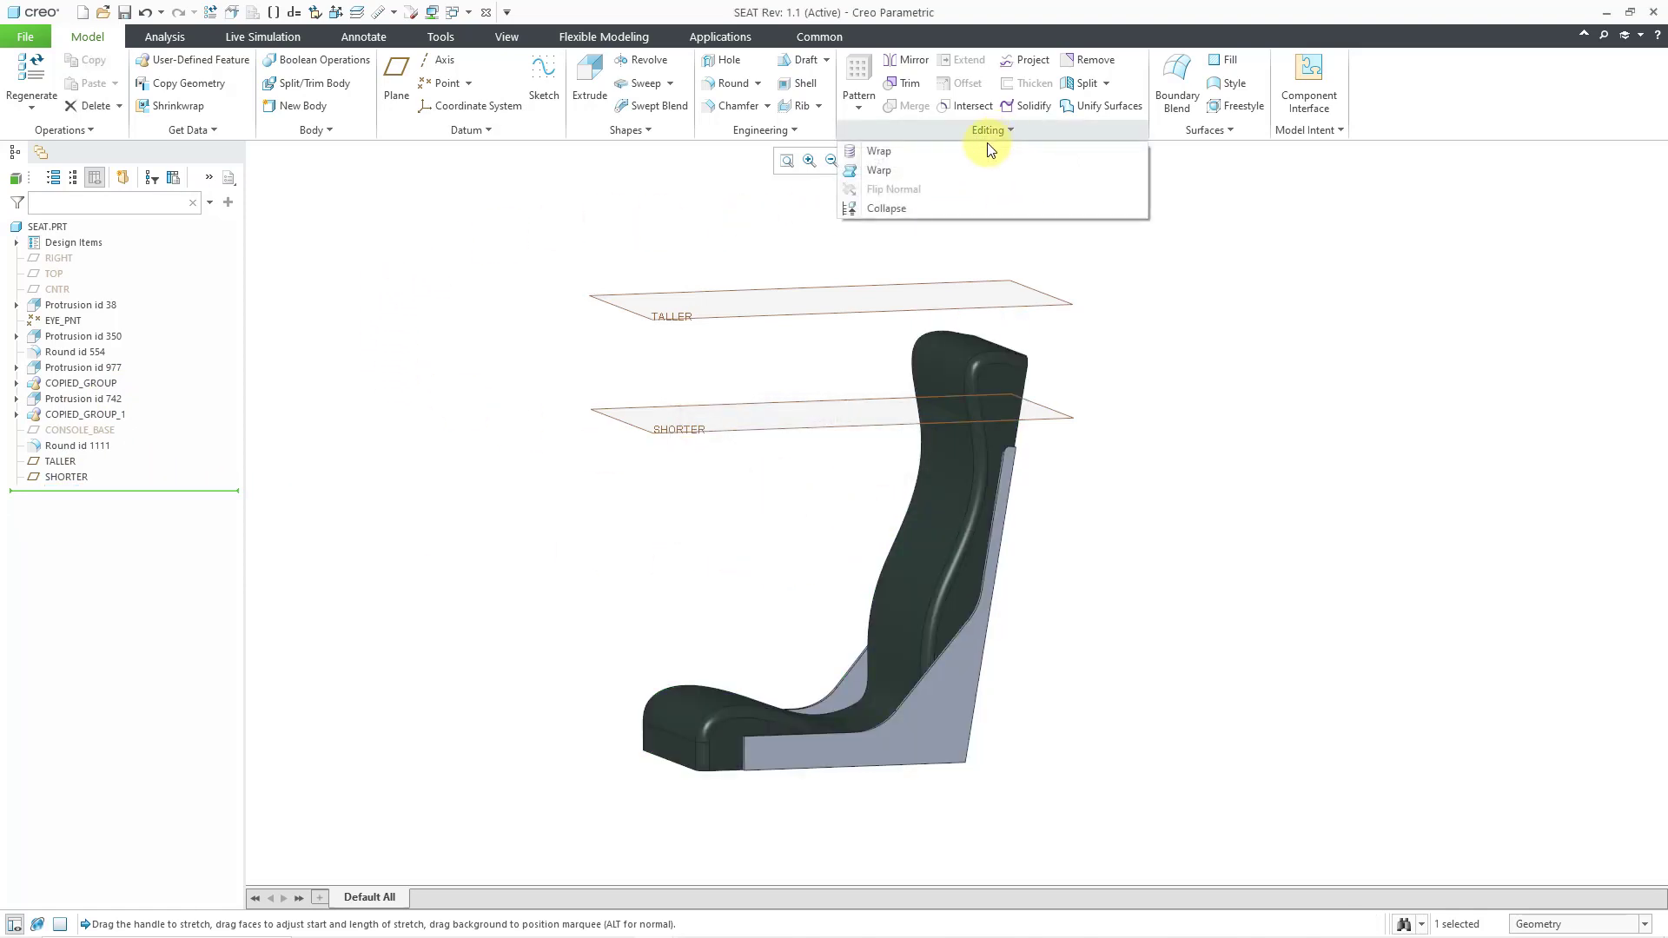
left_click(953, 172)
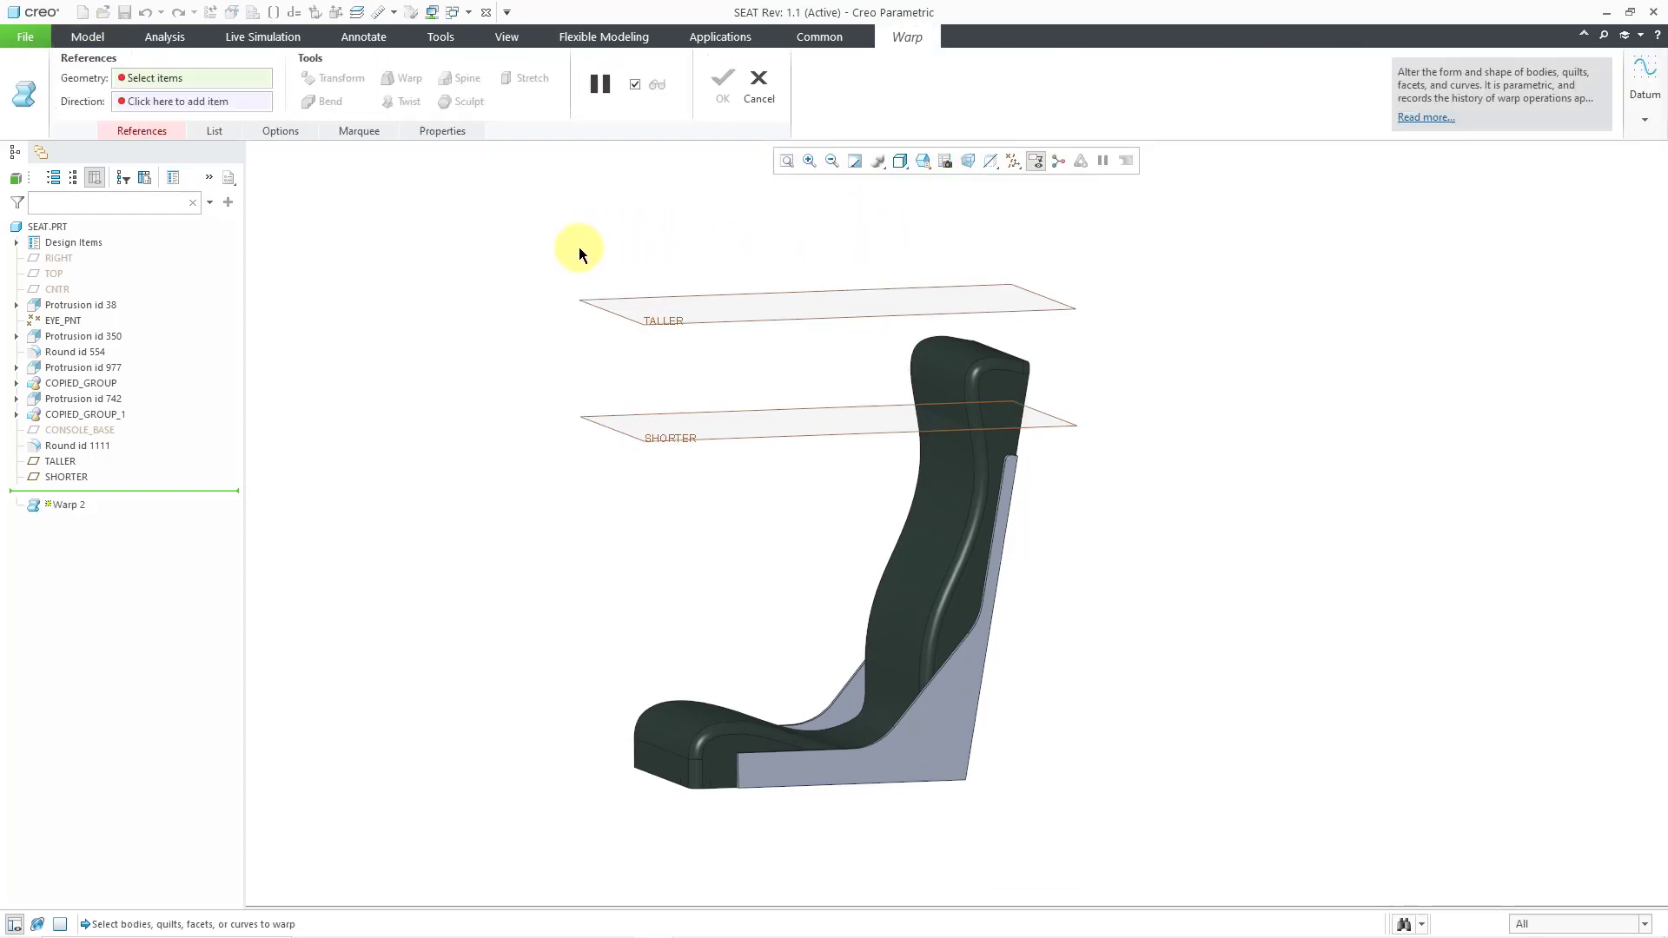
left_click(924, 587)
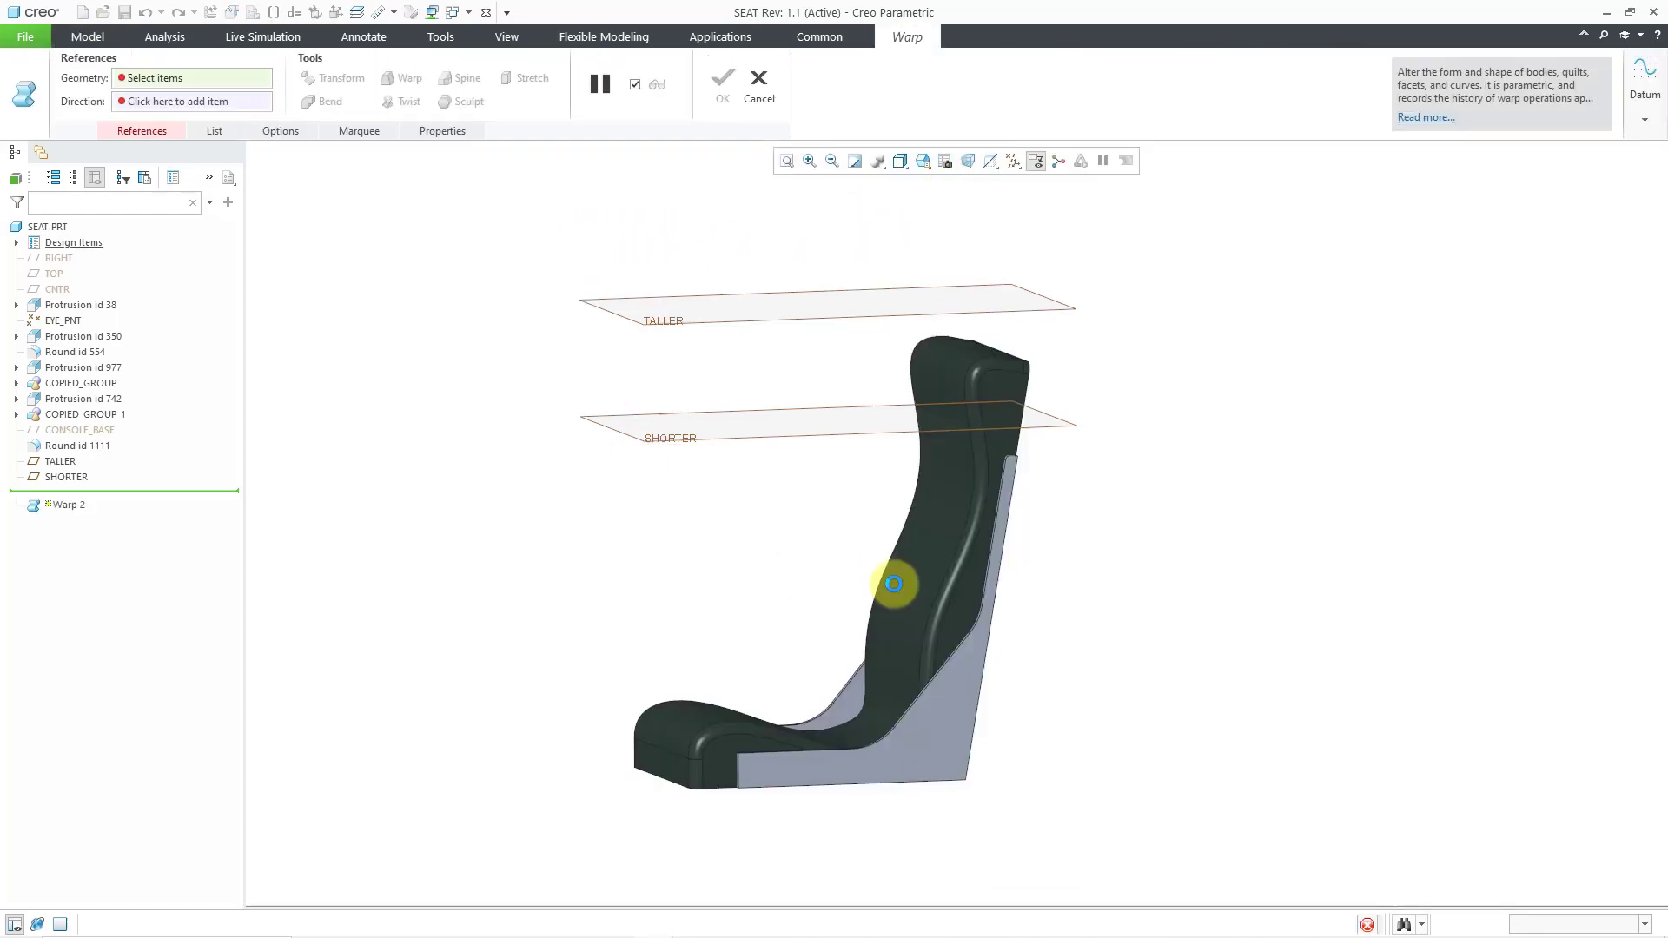
right_click(778, 548)
left_click(844, 580)
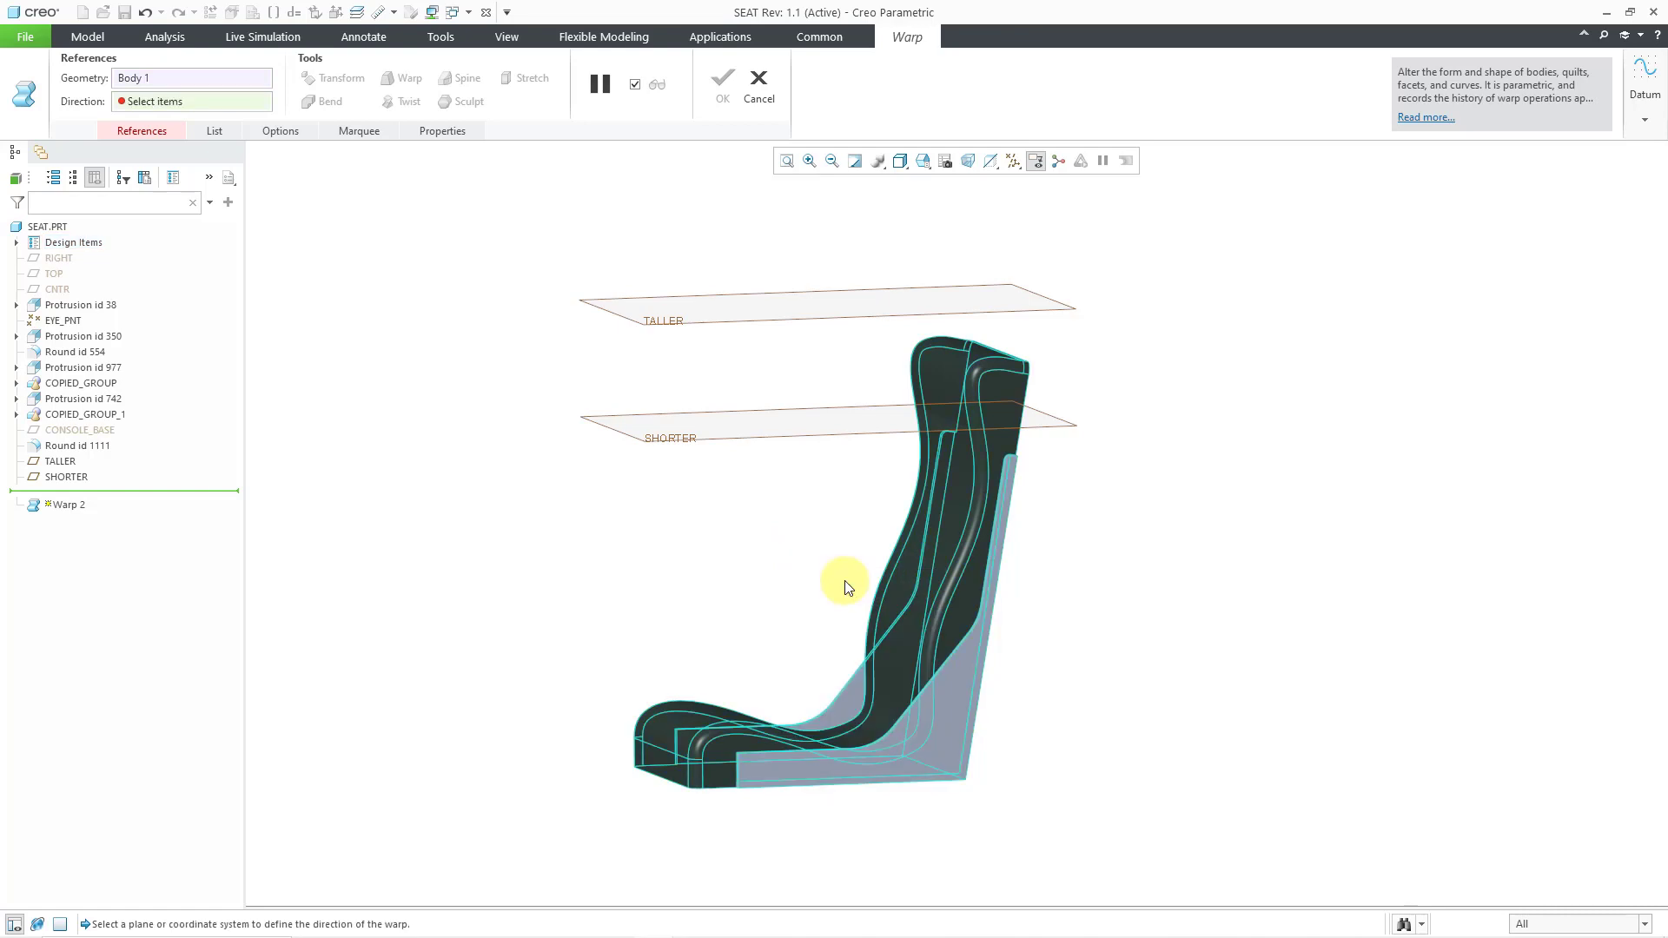
left_click(799, 316)
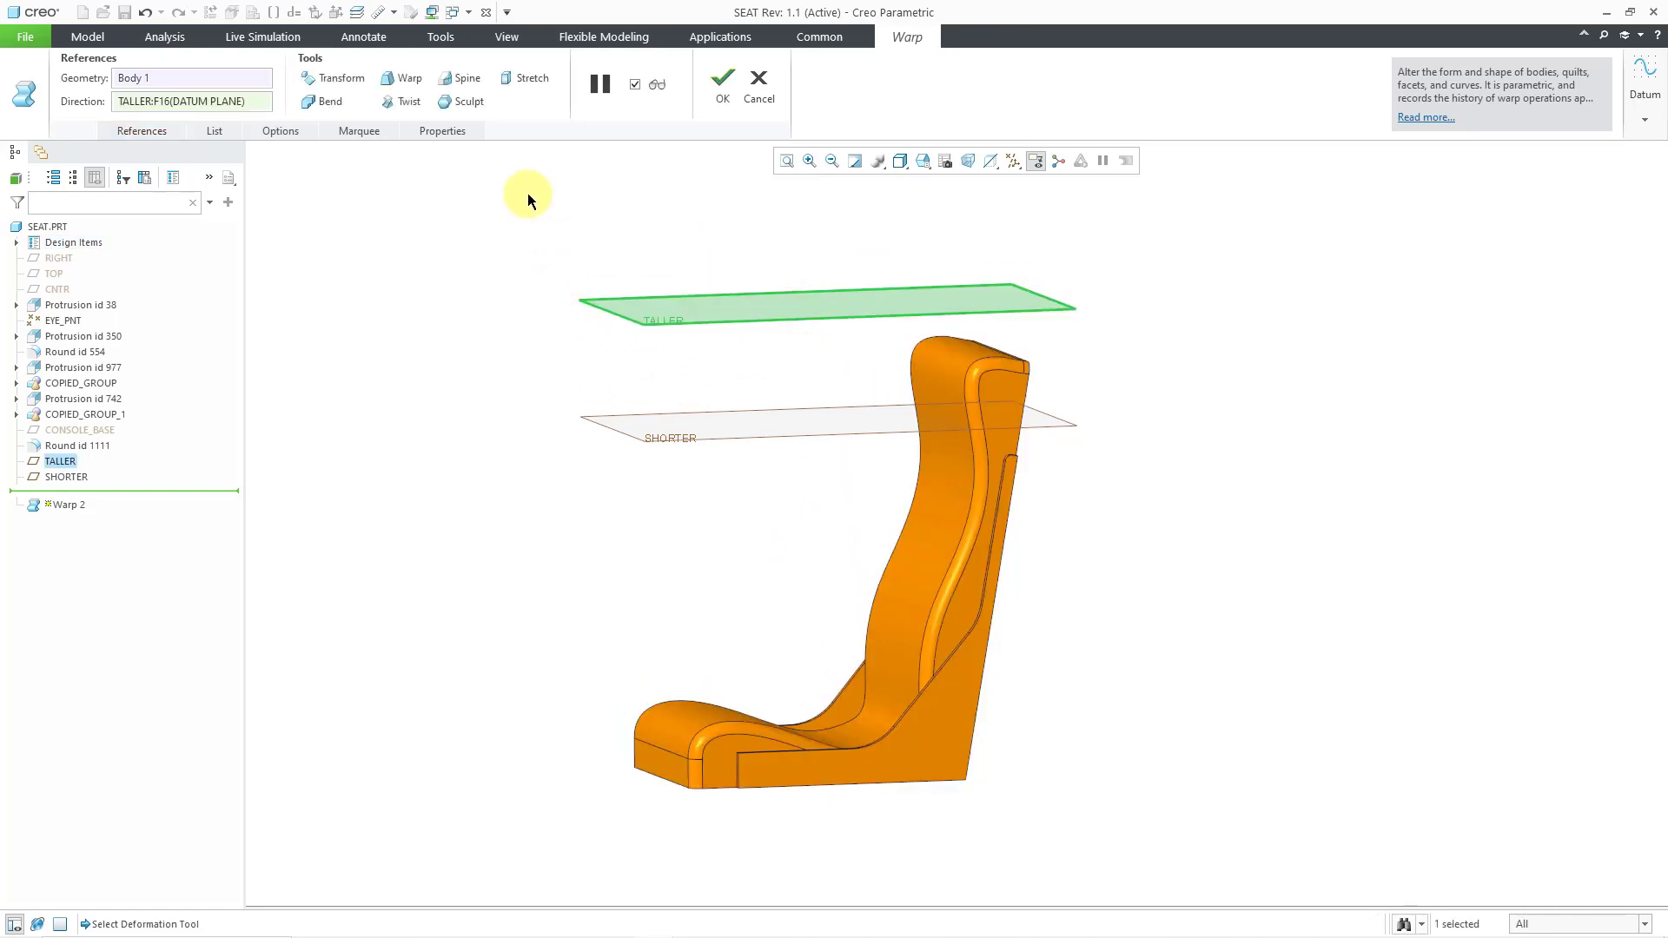
Step: Apply an upward-flipped Stretch, raise the region's bottom edge, and drag the seat back taller
left_click(524, 76)
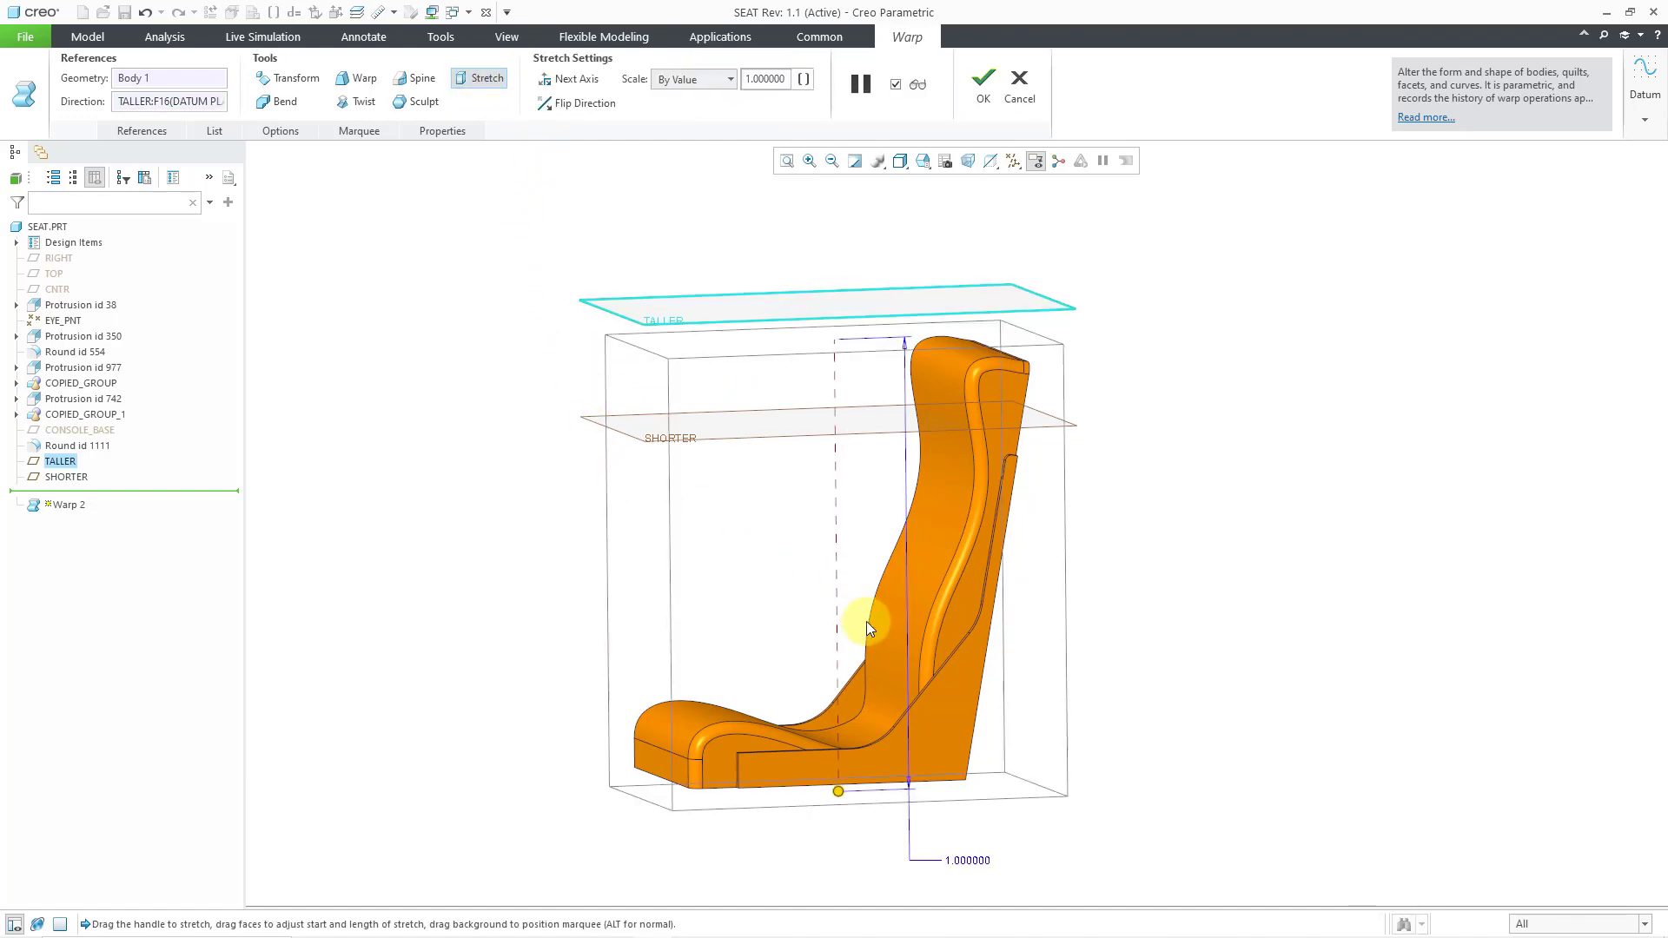
left_click(606, 104)
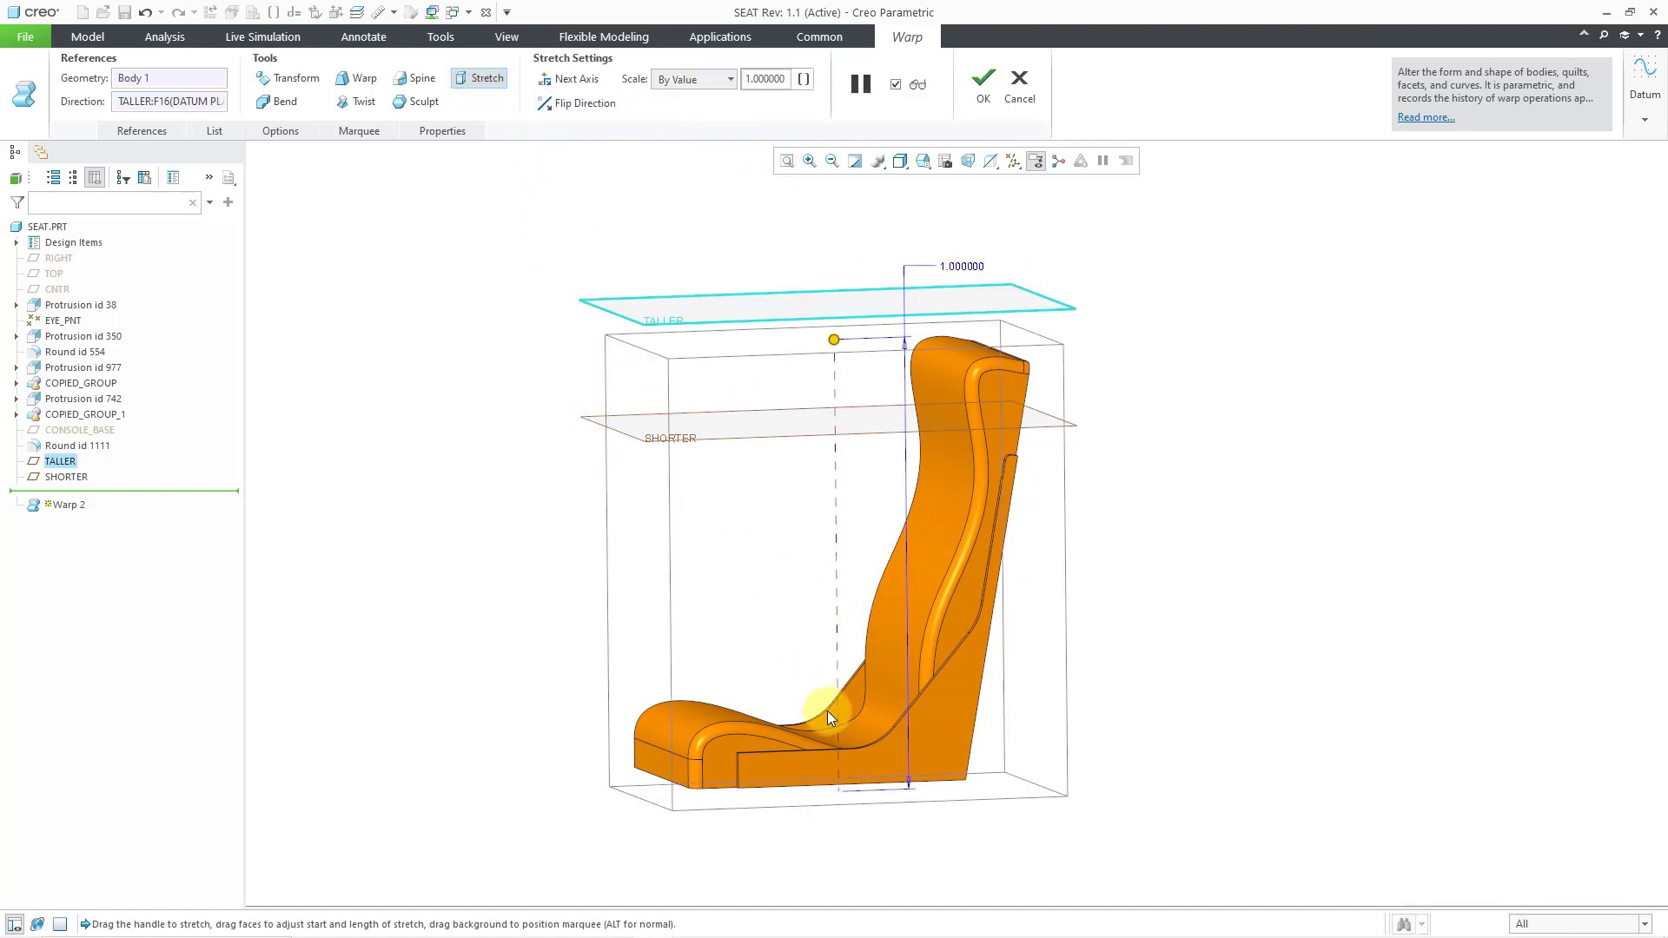
left_click_drag(997, 793, 998, 688)
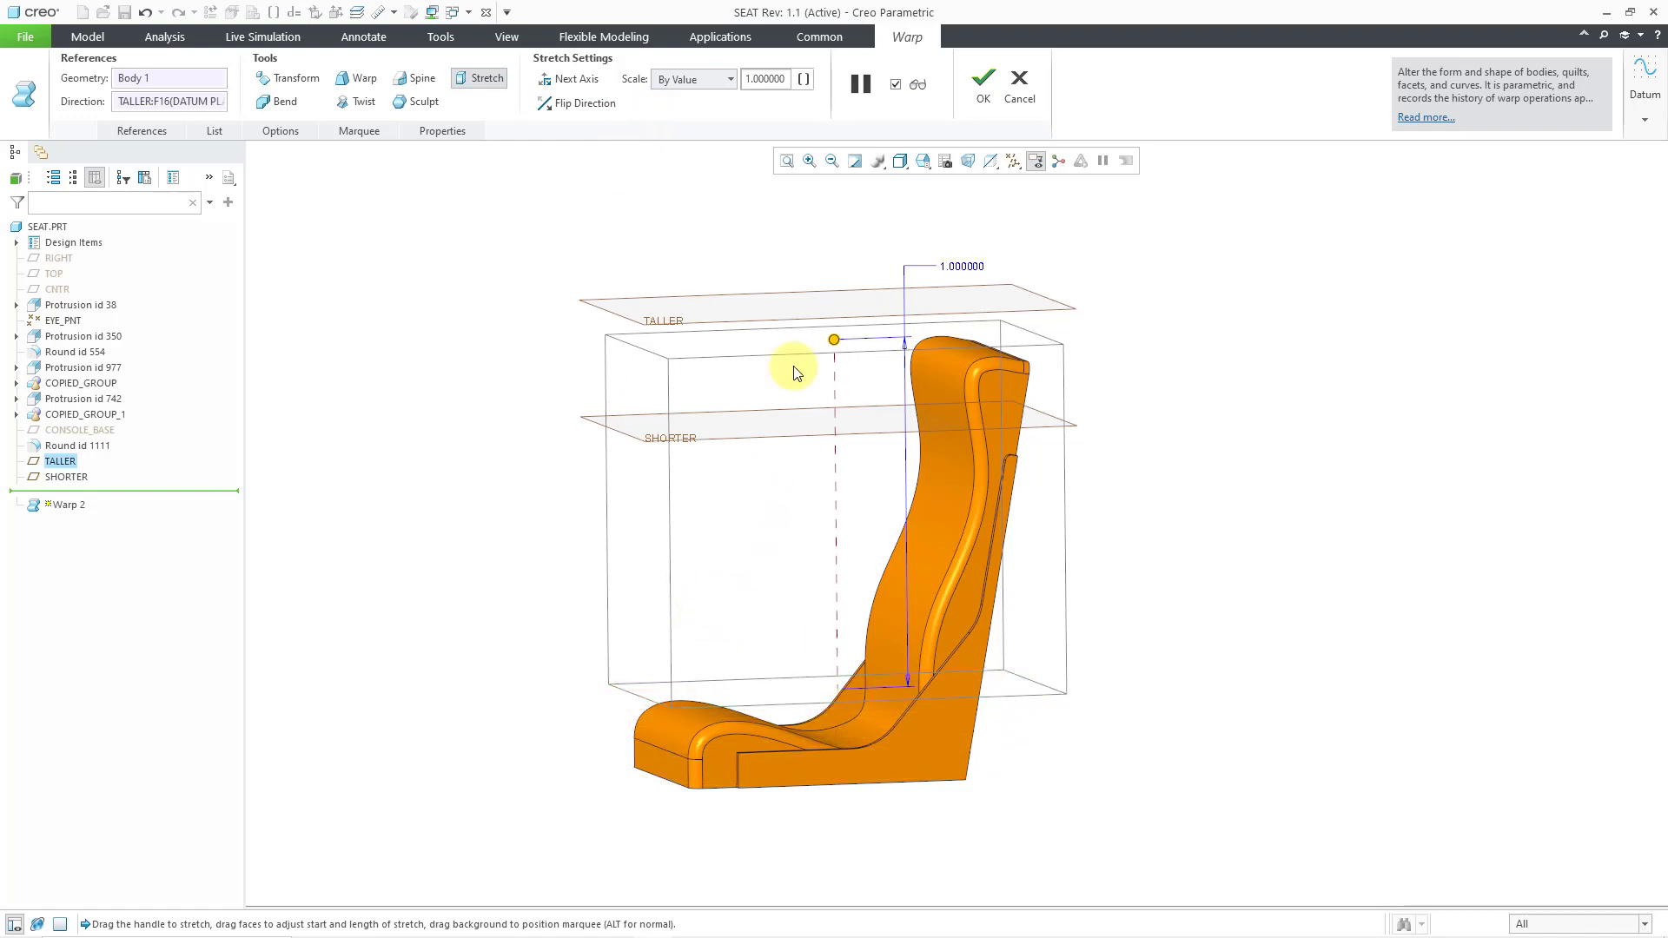
mouse_move(834, 335)
left_mouse_down()
mouse_move(834, 261)
mouse_move(823, 327)
left_mouse_up()
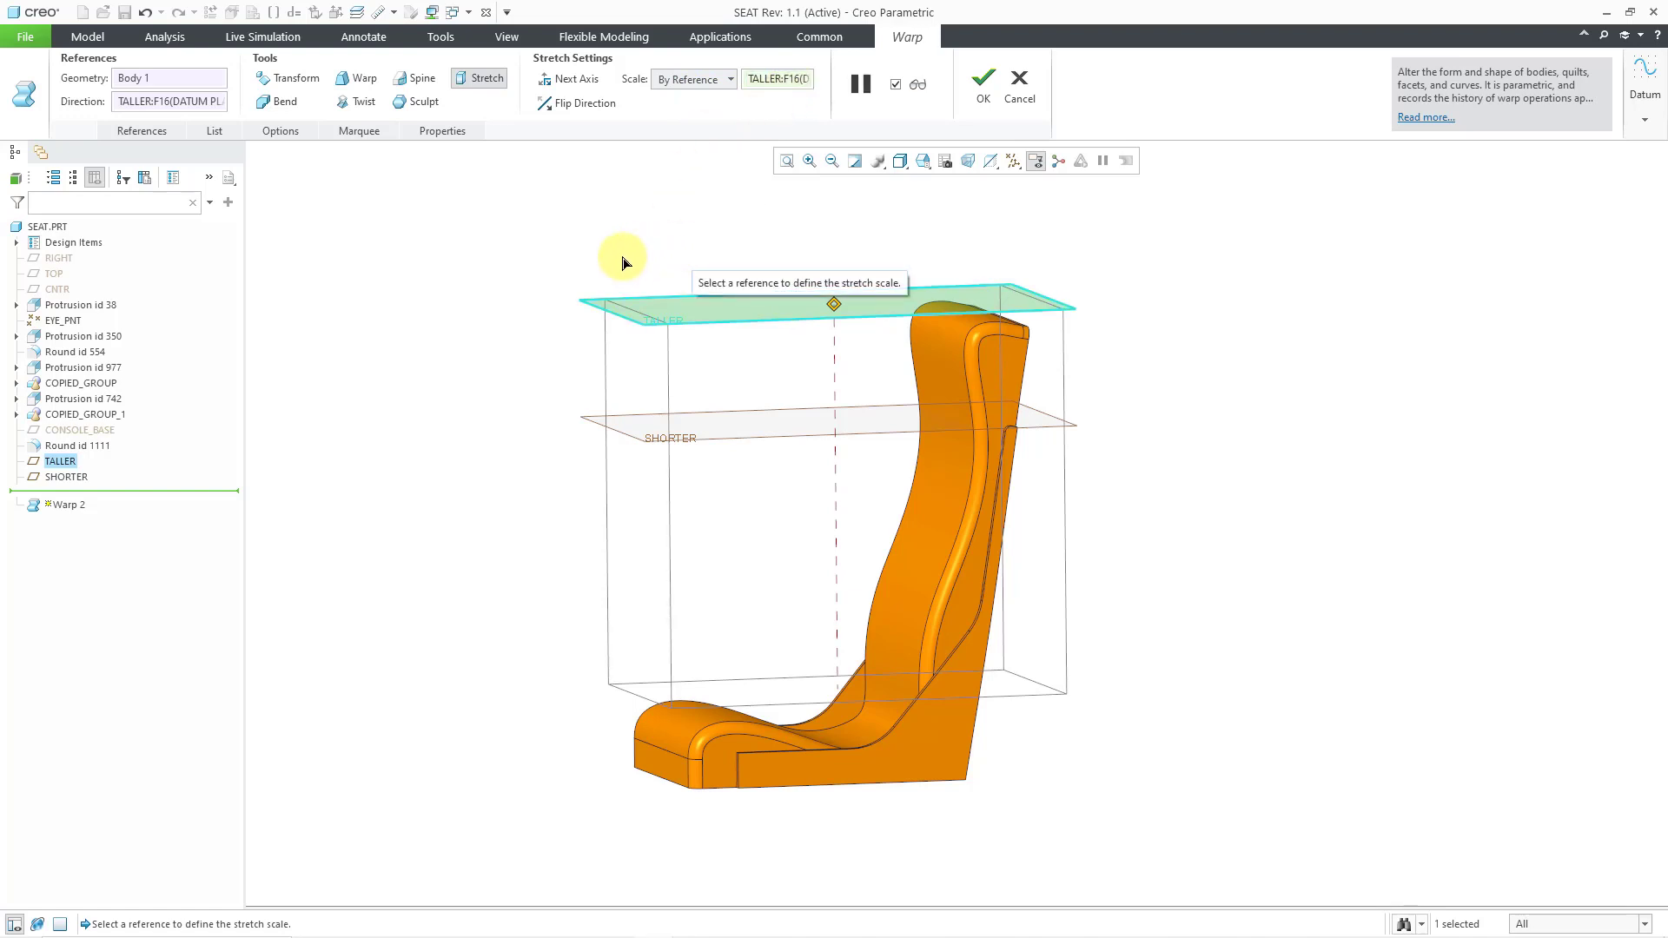
Step: Finish Warp 2 and display the TALLER plane's offset dimension
left_click(981, 94)
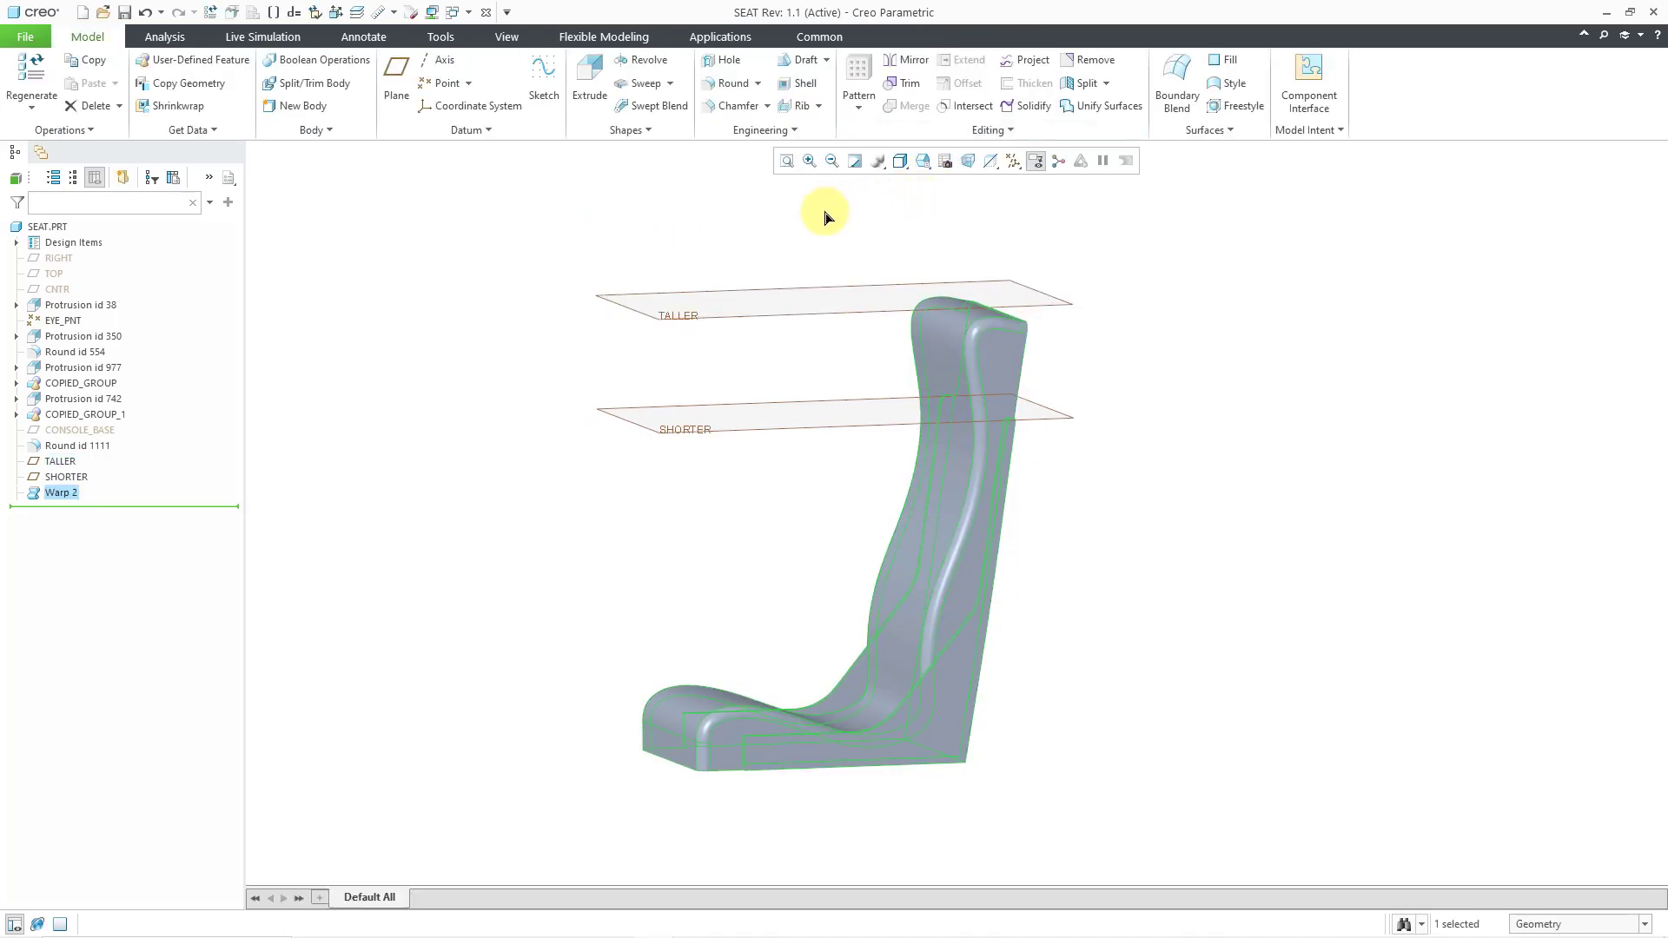
left_click(823, 315)
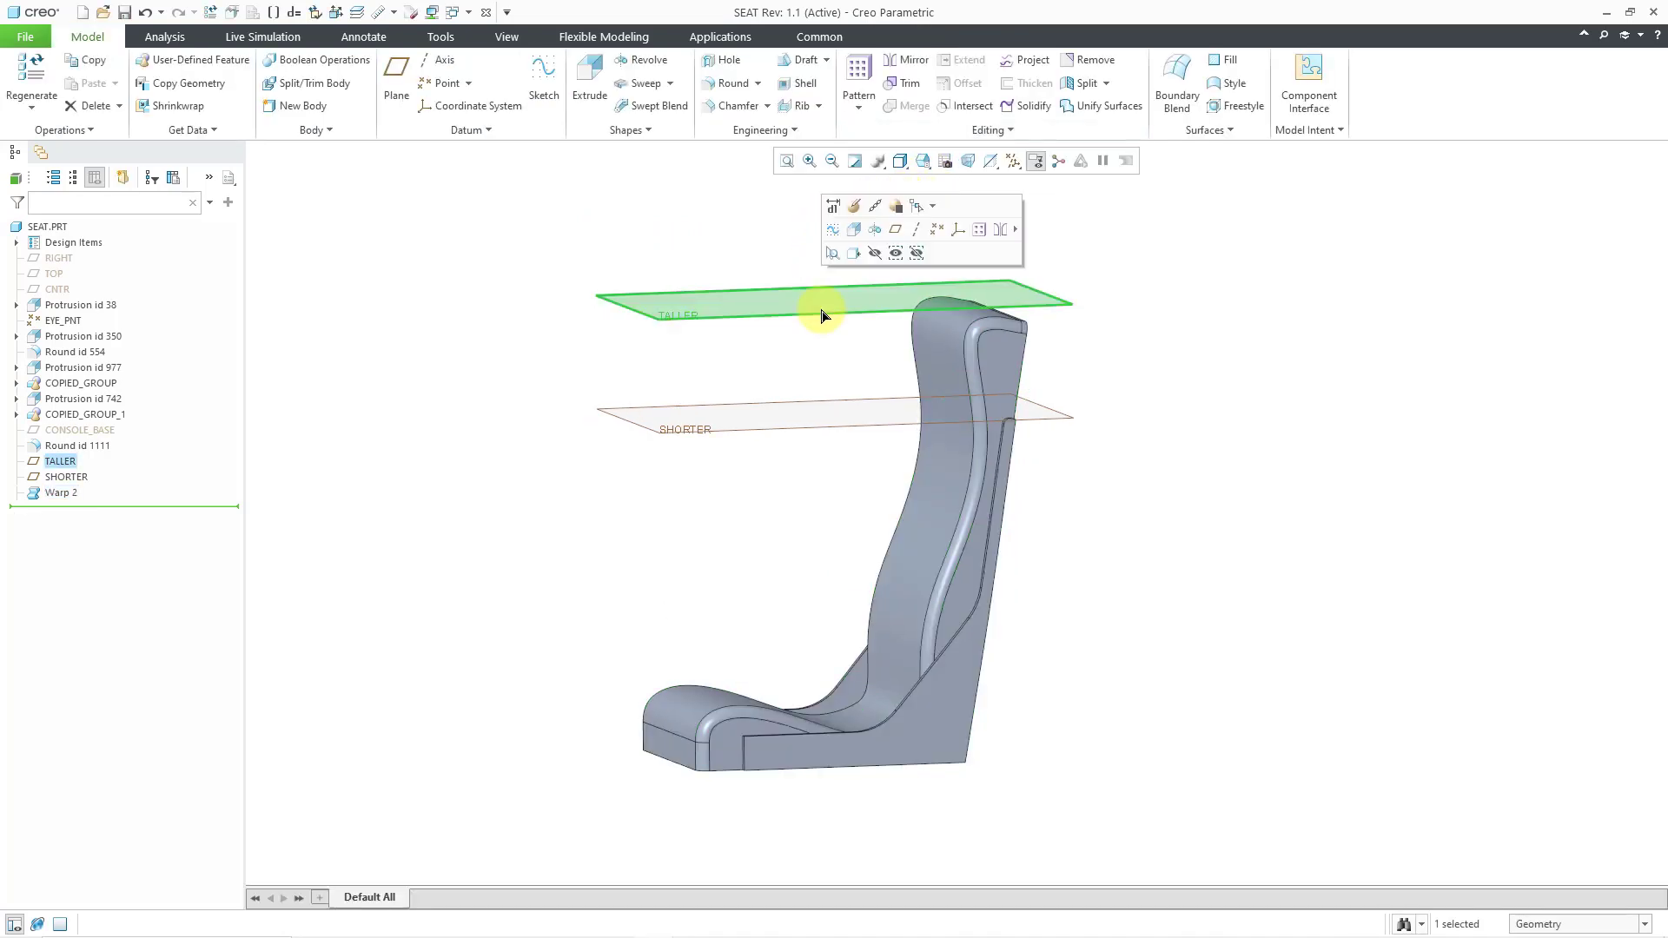
left_click(833, 206)
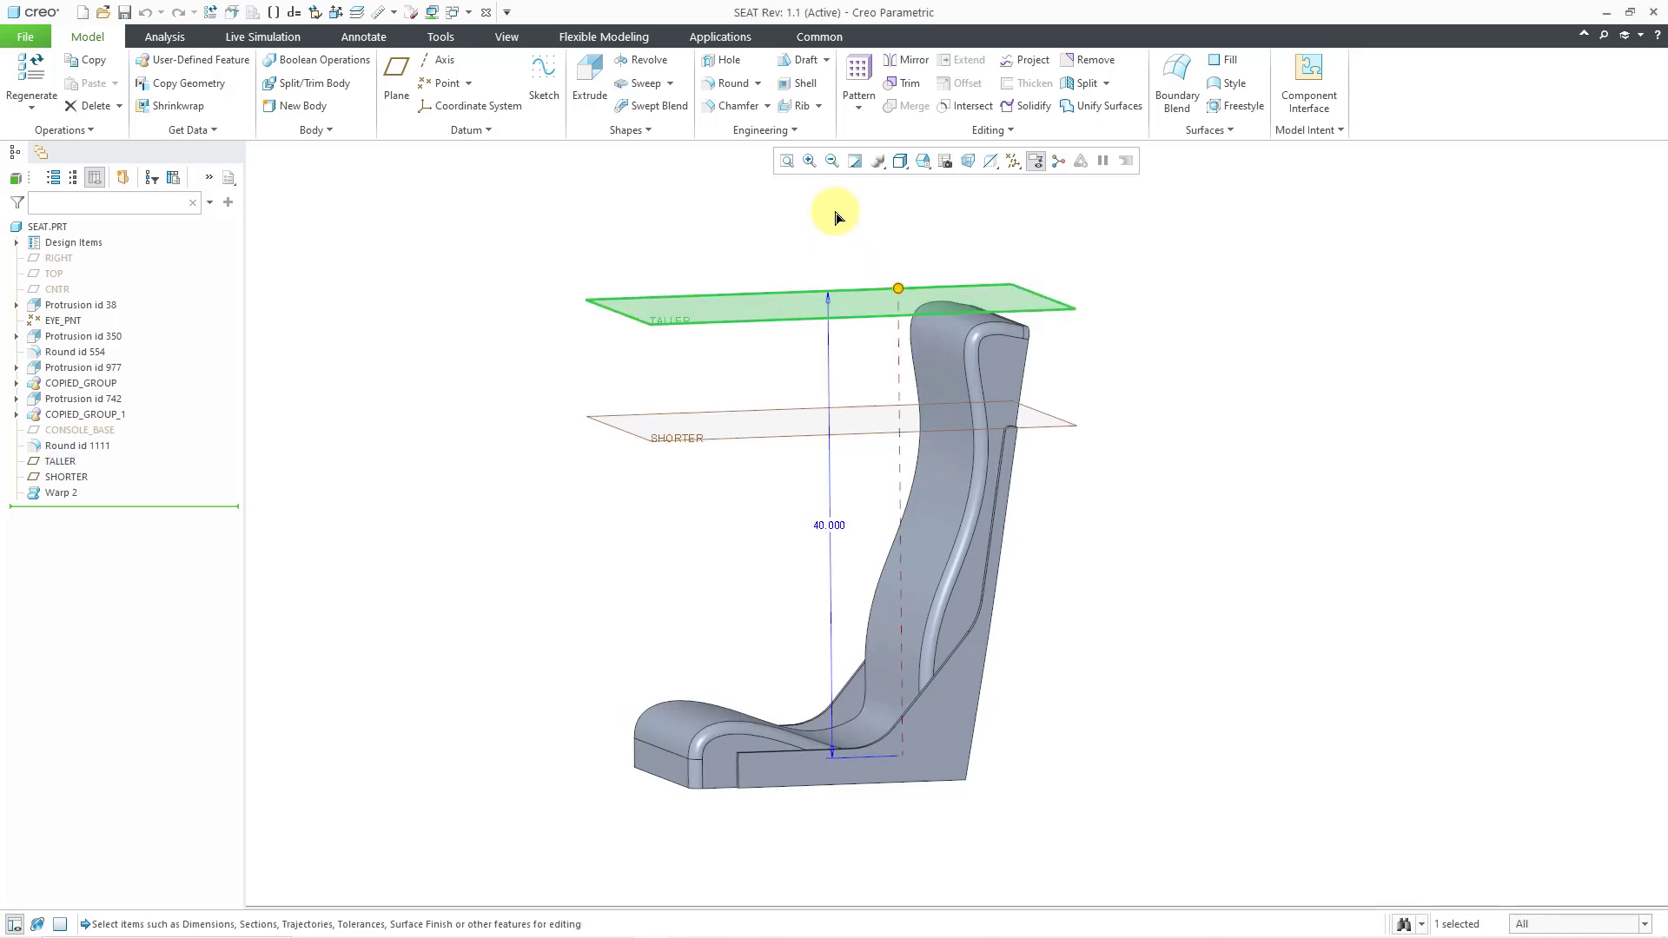
Step: Change the TALLER plane's offset from 40.000 to 45
double_click(829, 525)
type("45")
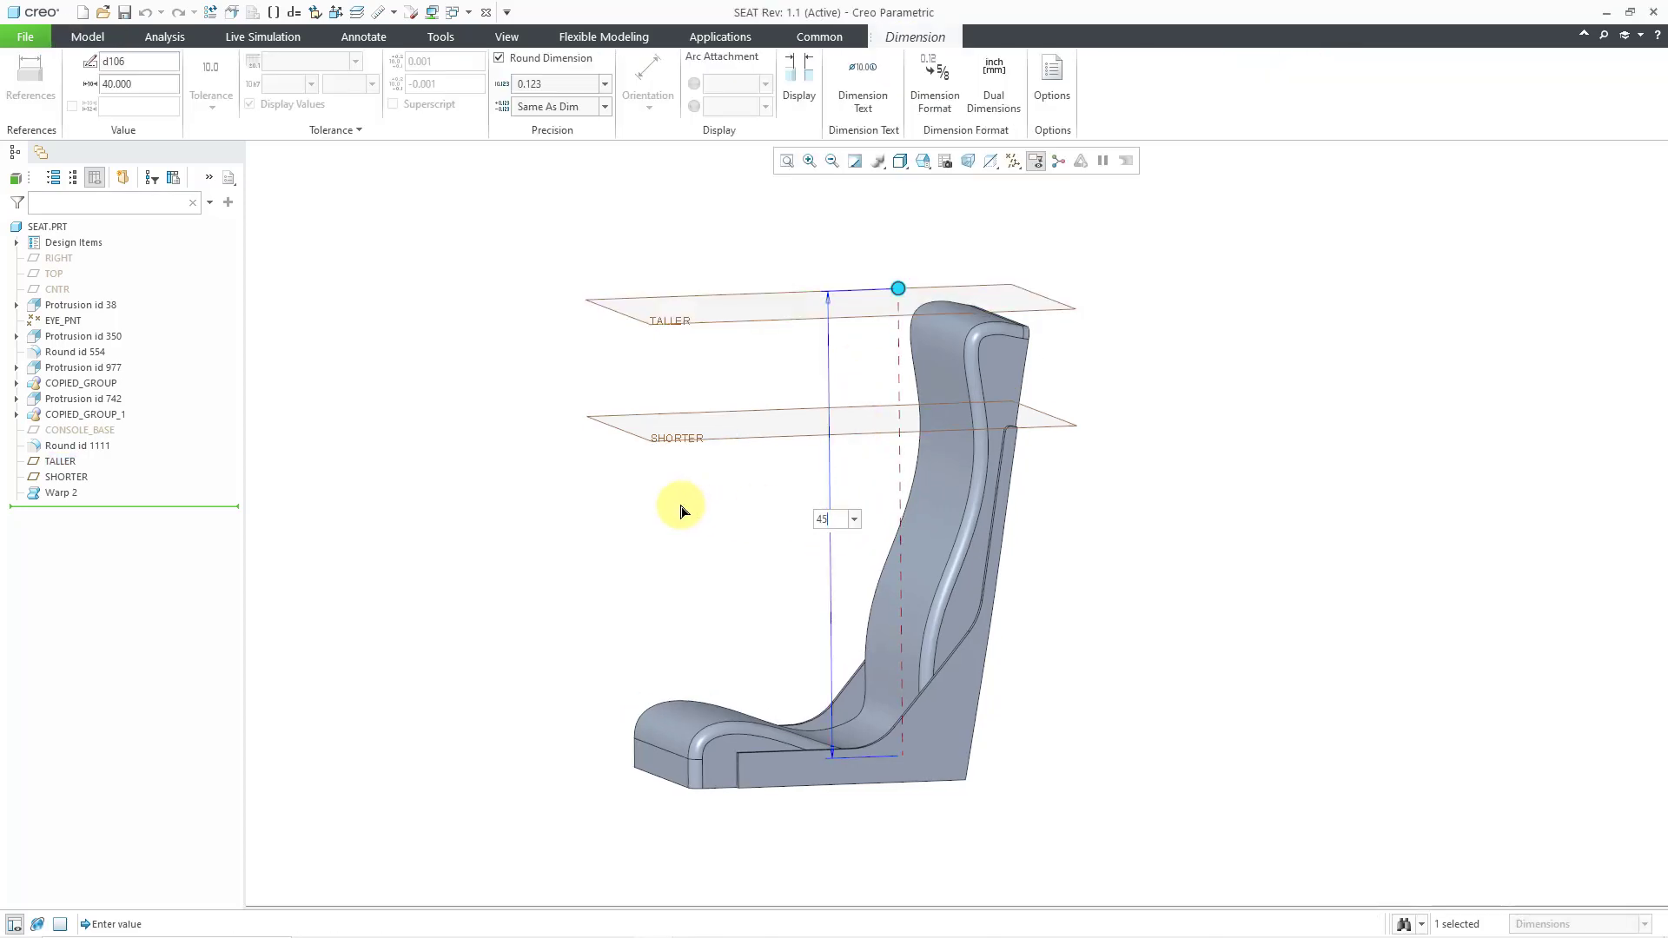
key("Return")
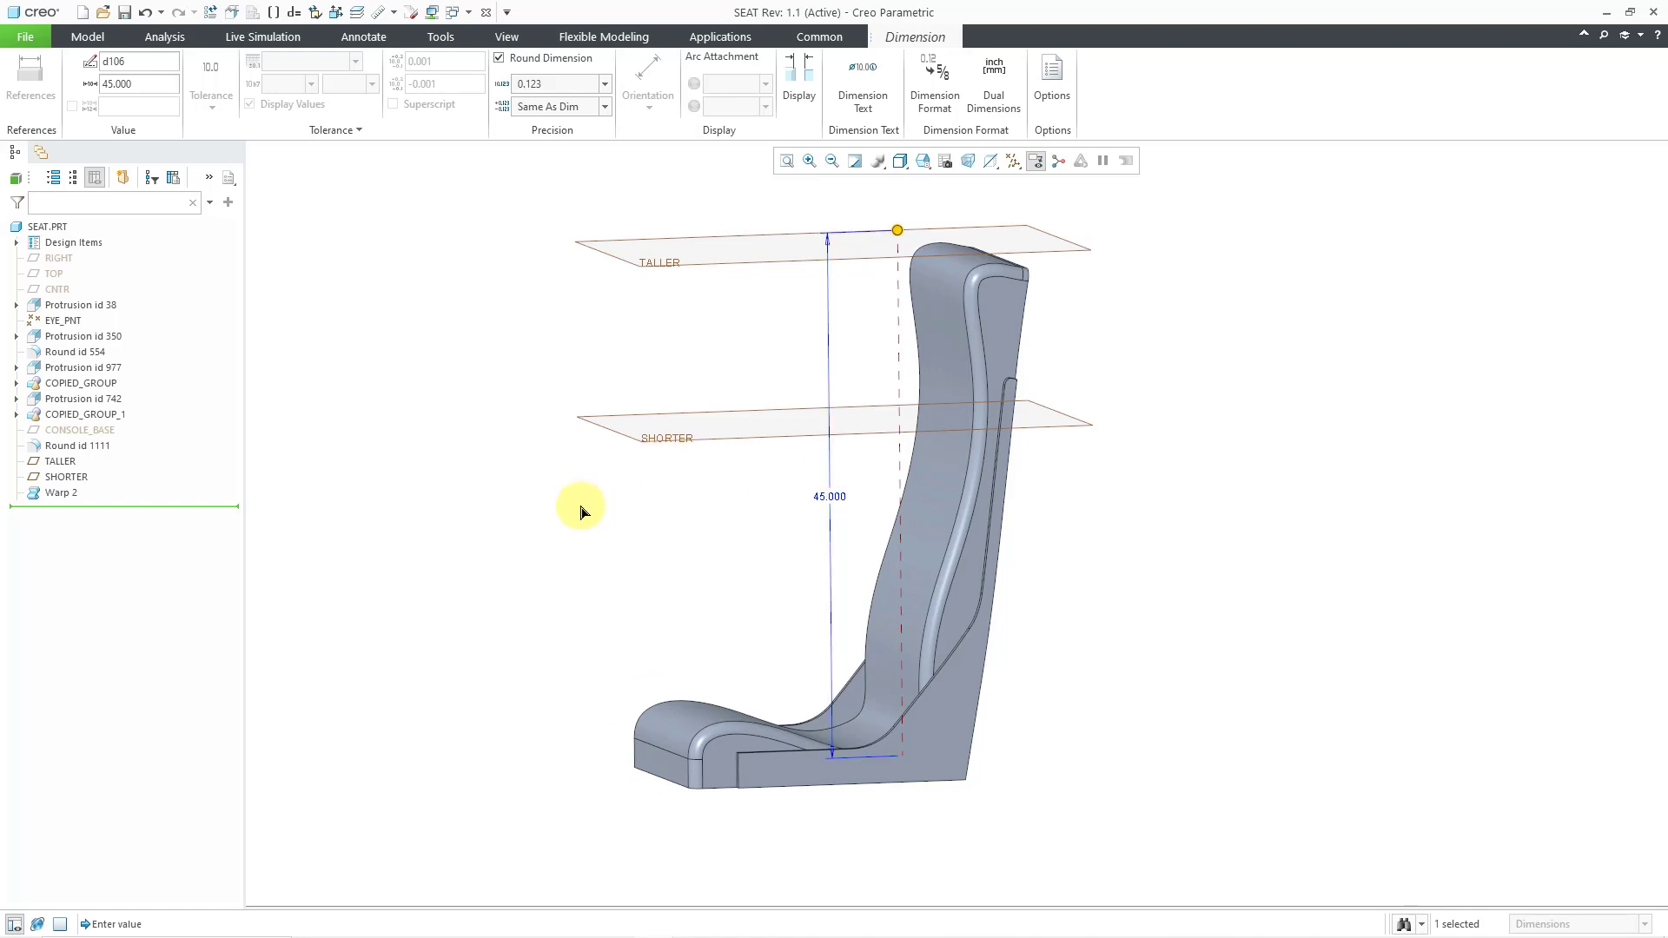
left_click(488, 484)
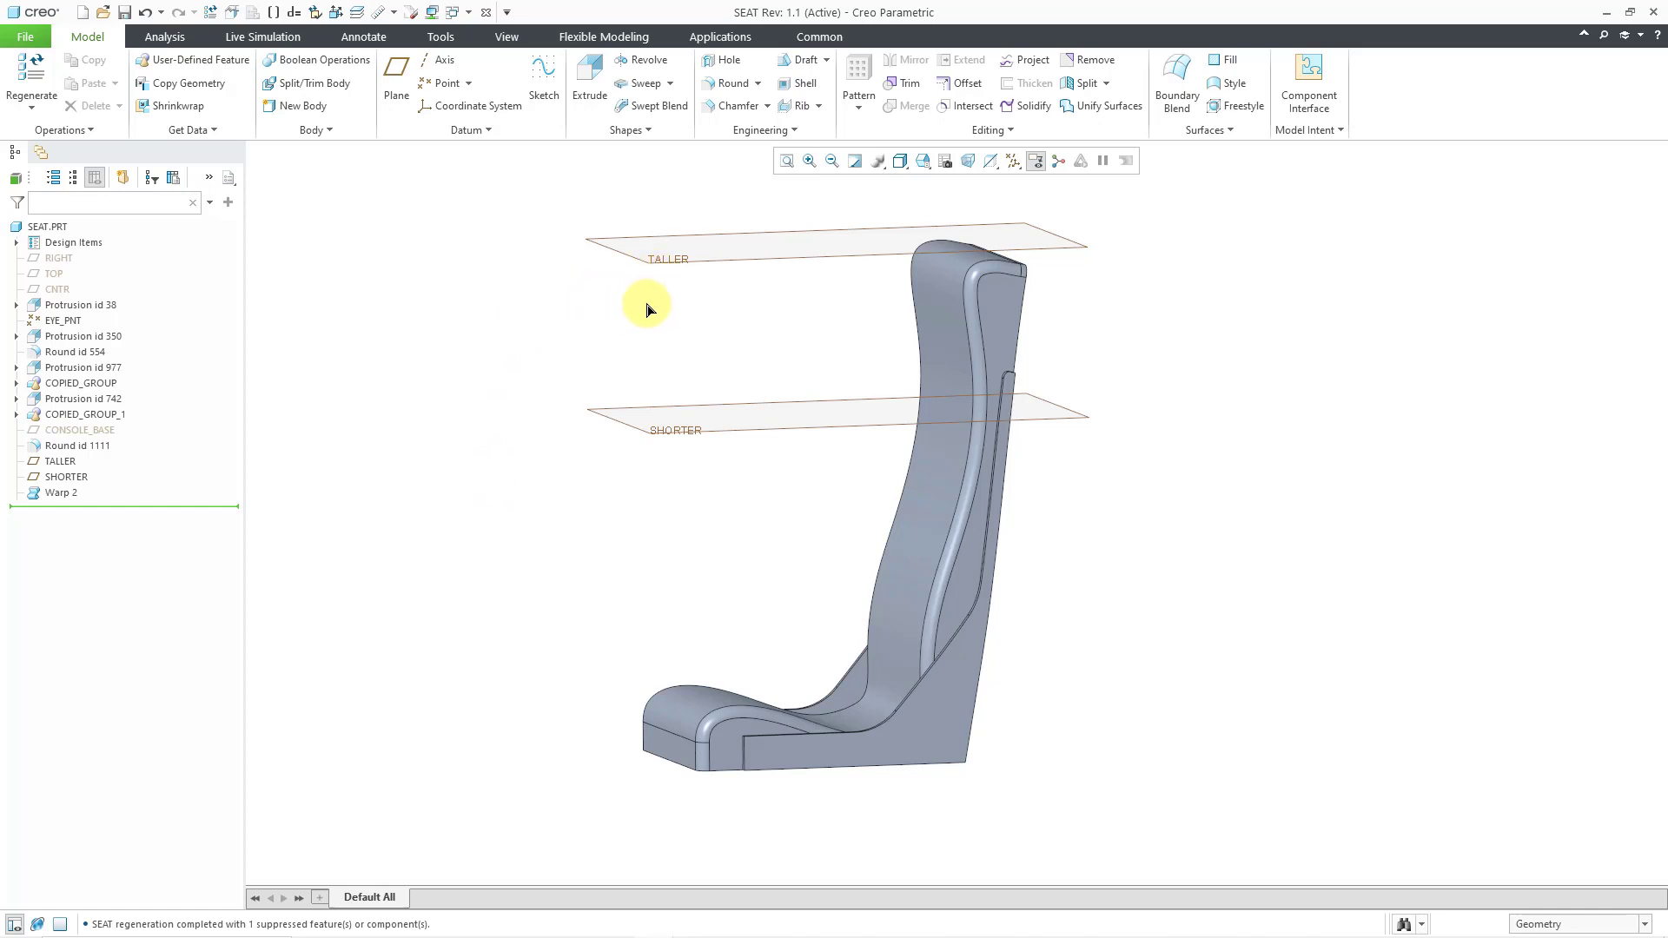
Step: Suppress Warp 2 from the model tree and confirm with OK
left_click(69, 497)
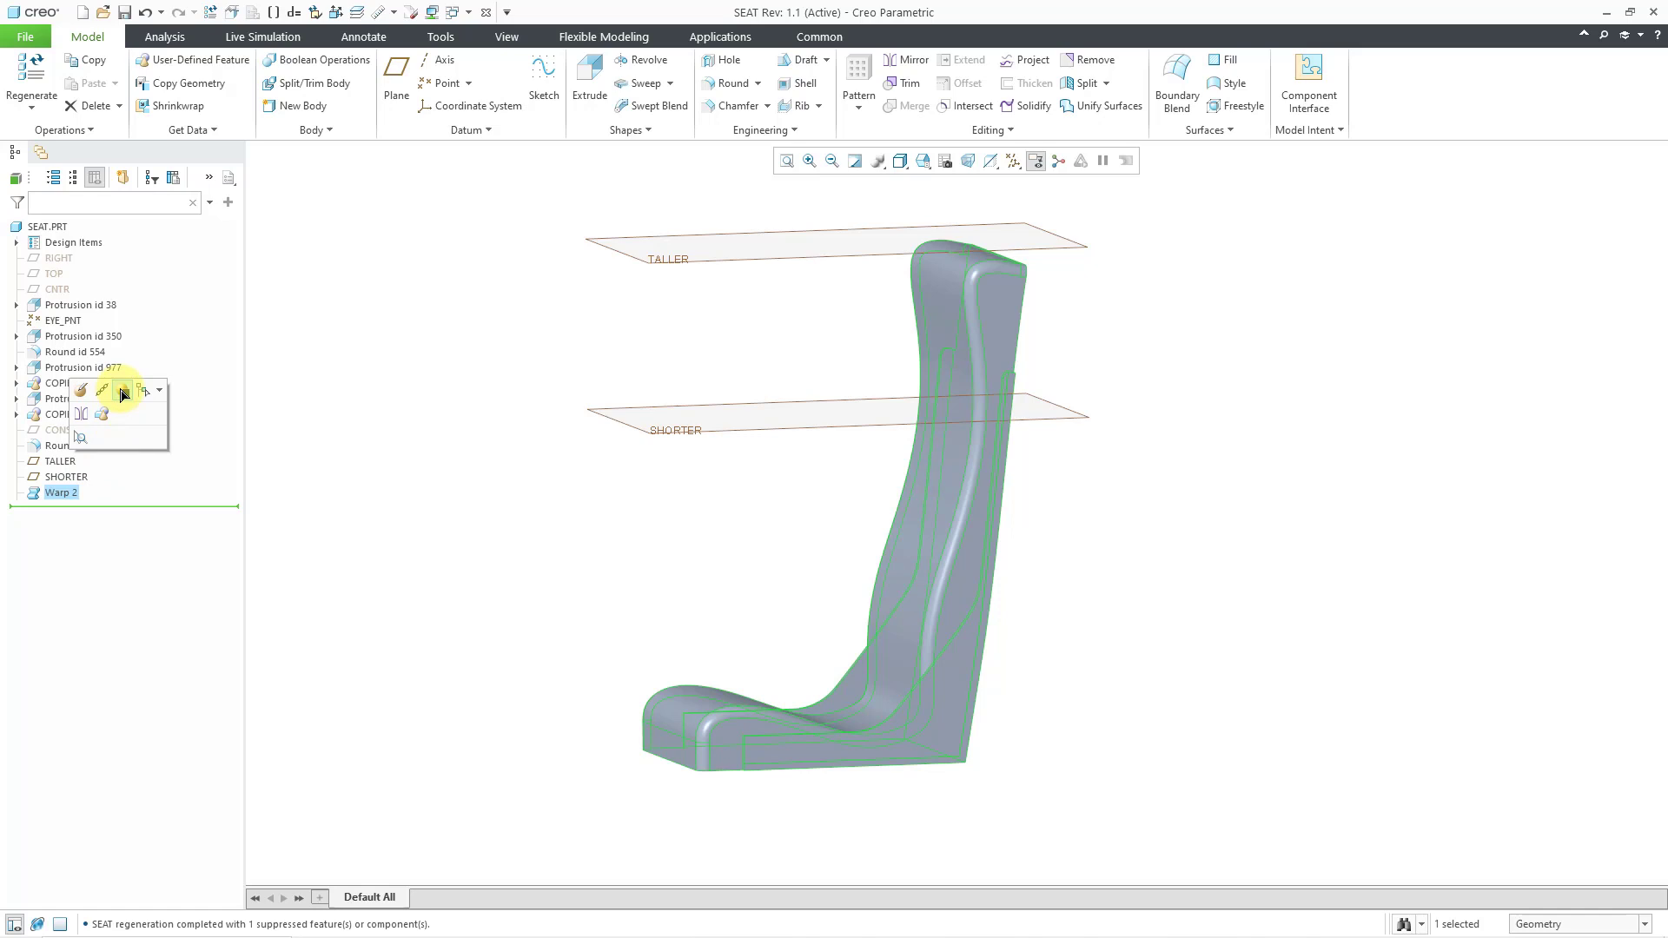
left_click(123, 392)
left_click(893, 514)
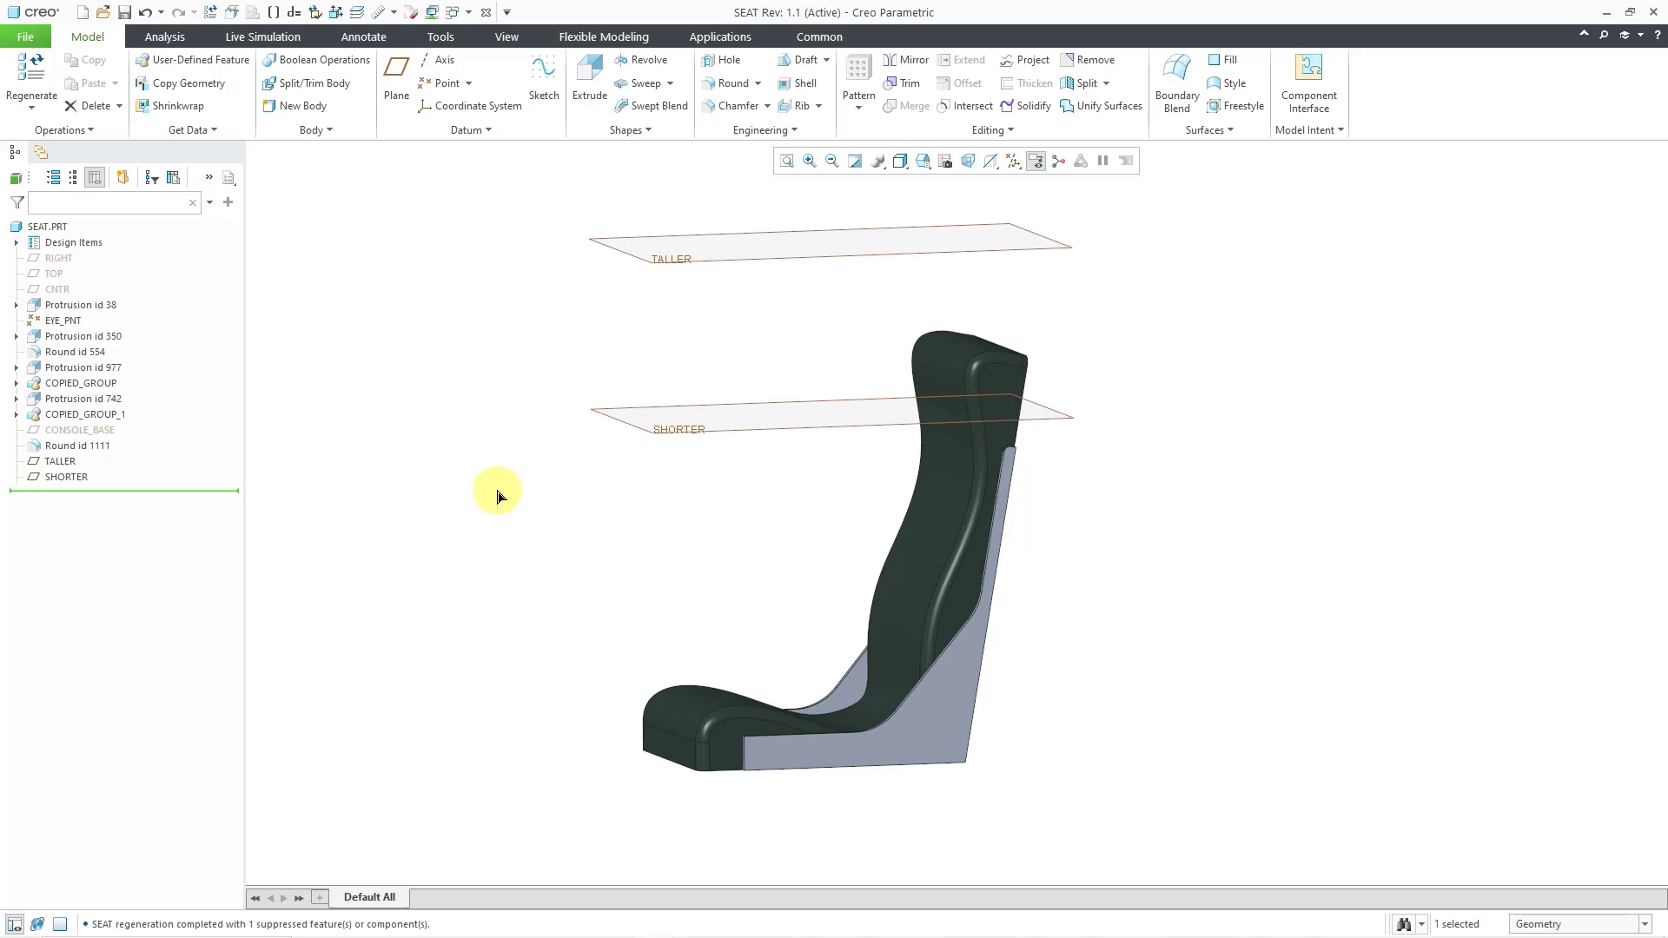
Step: Start Warp 3 on Body 1 with the SHORTER plane as its direction
left_click(996, 146)
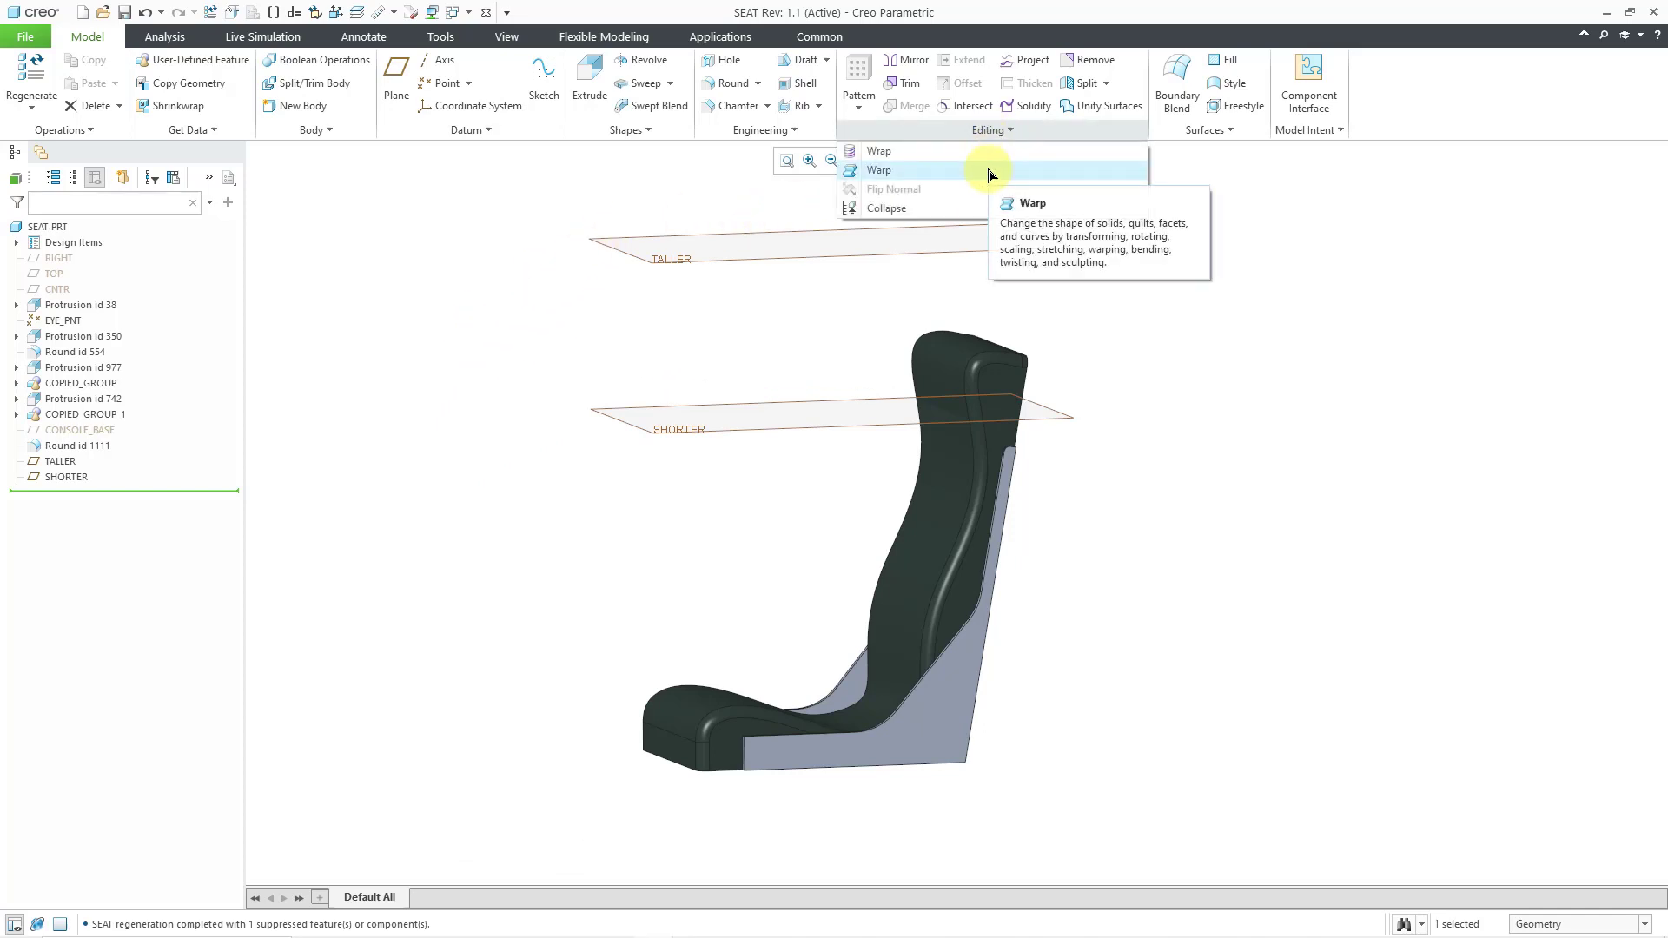
left_click(989, 174)
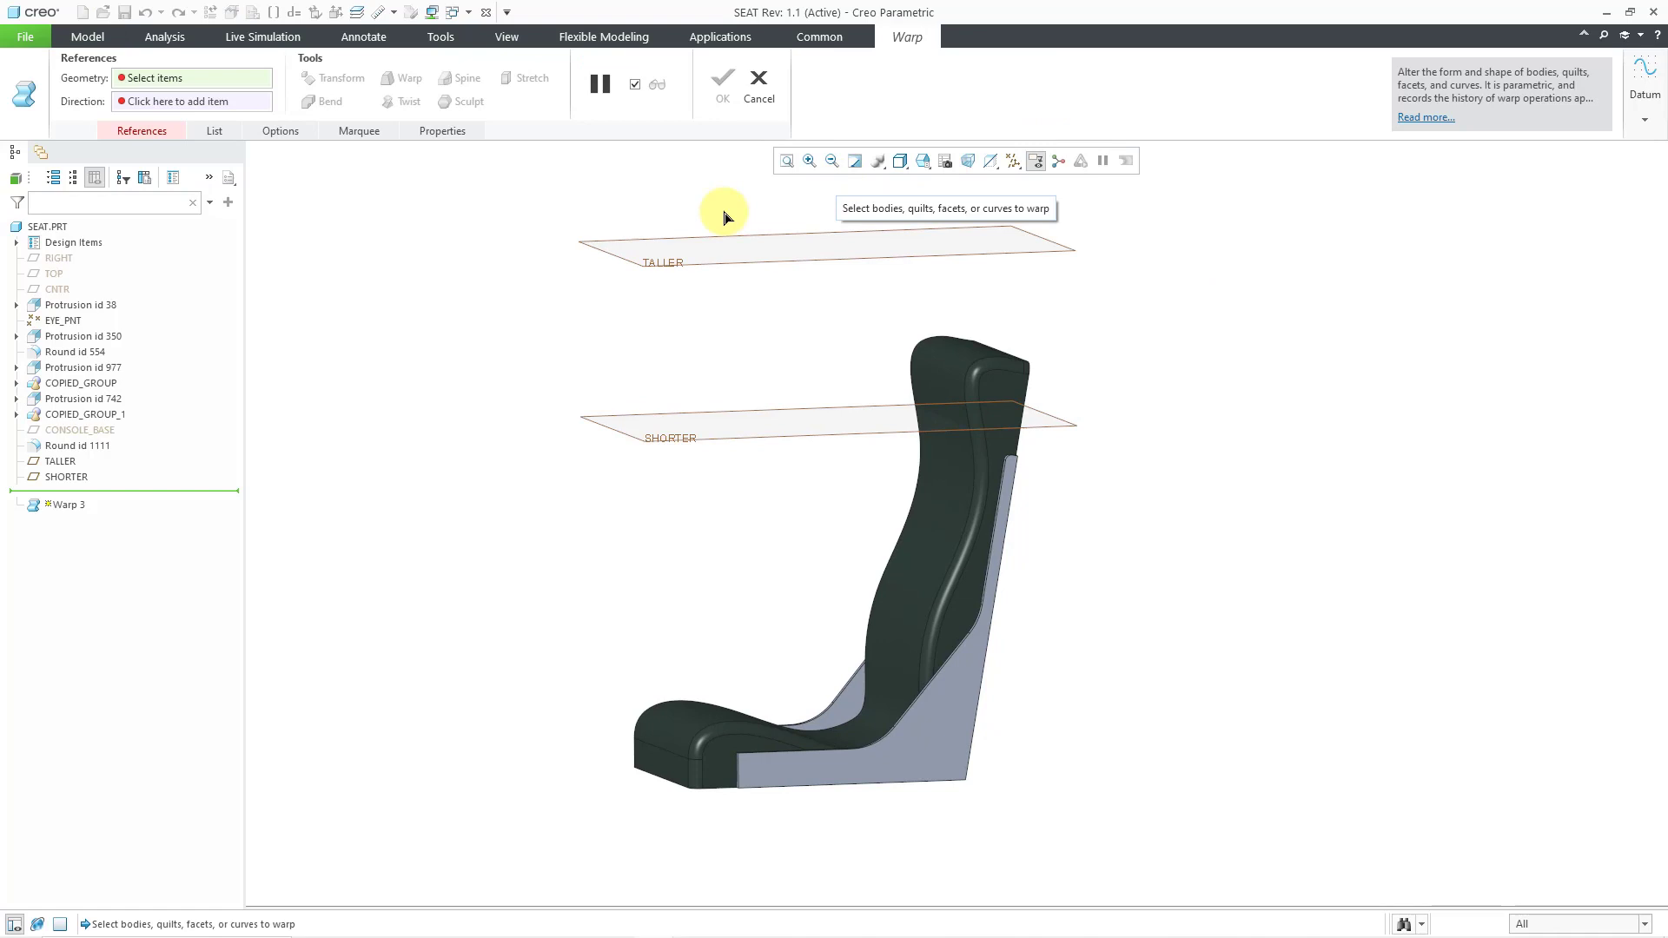
left_click(936, 664)
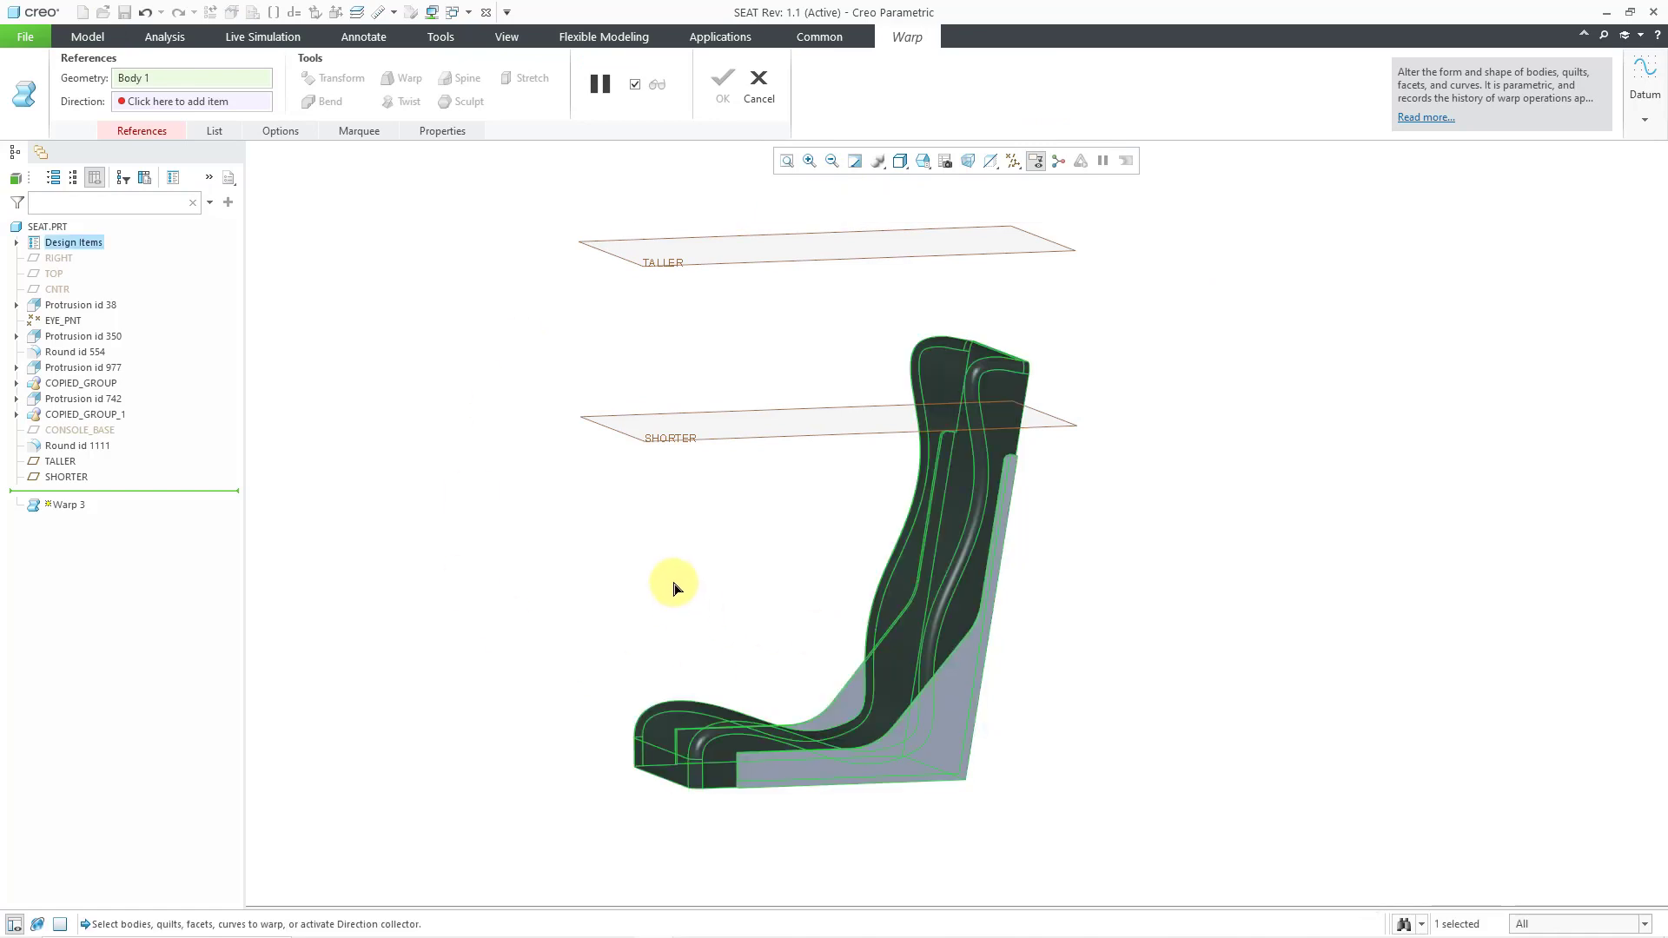
right_click(676, 483)
left_click(738, 506)
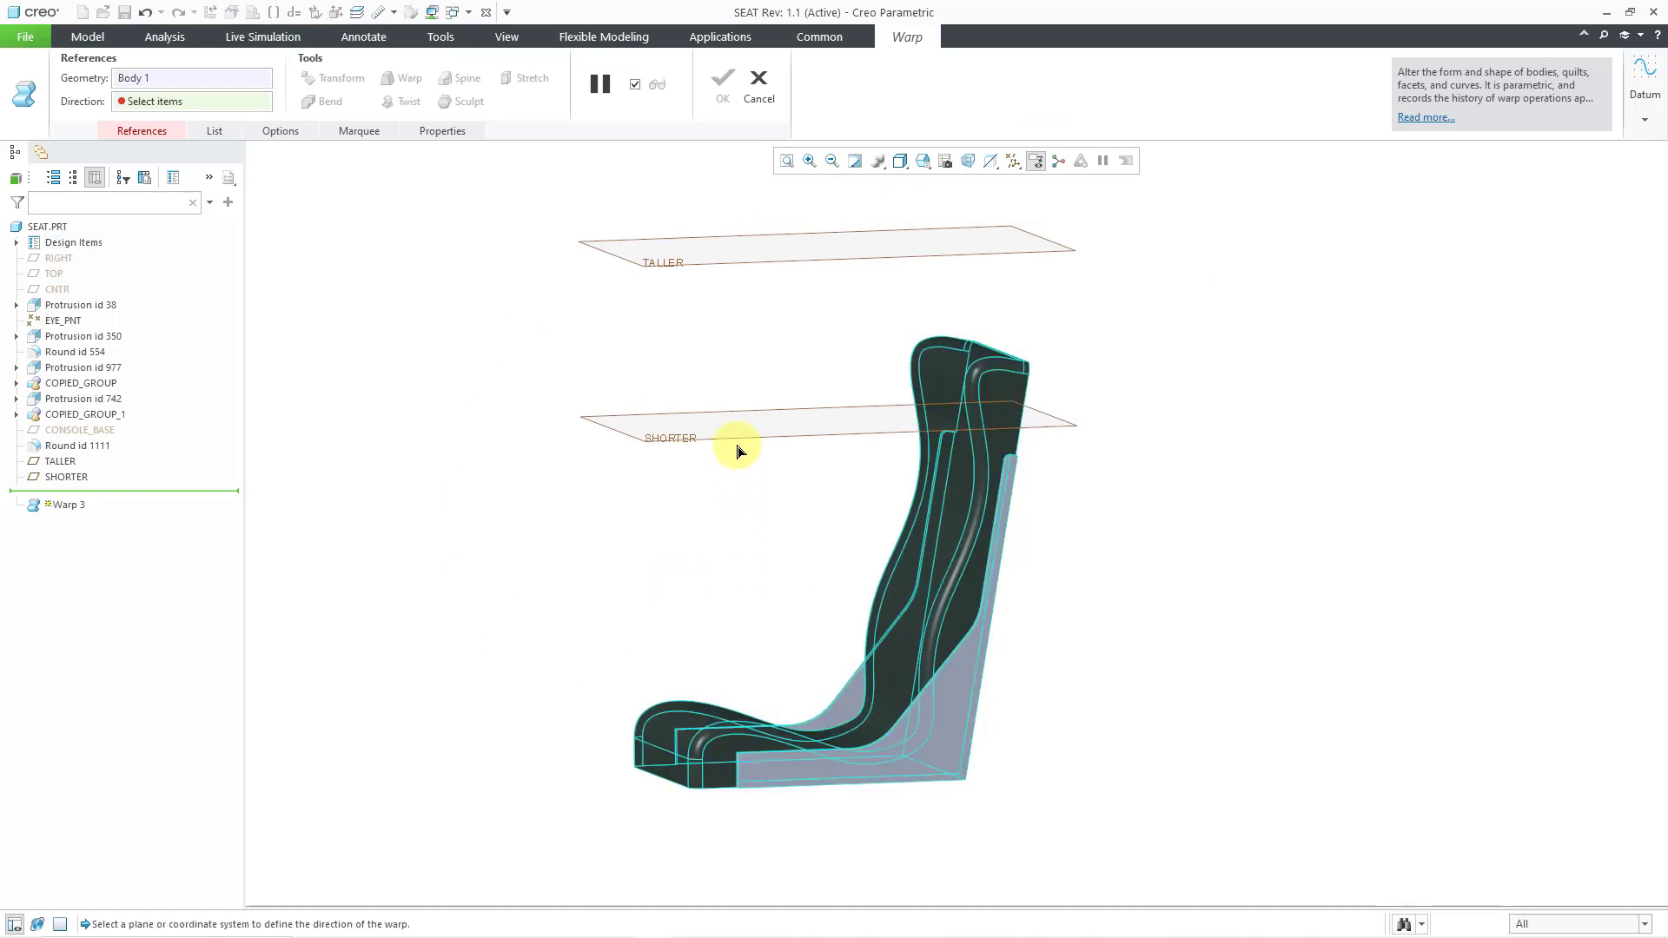
left_click(737, 443)
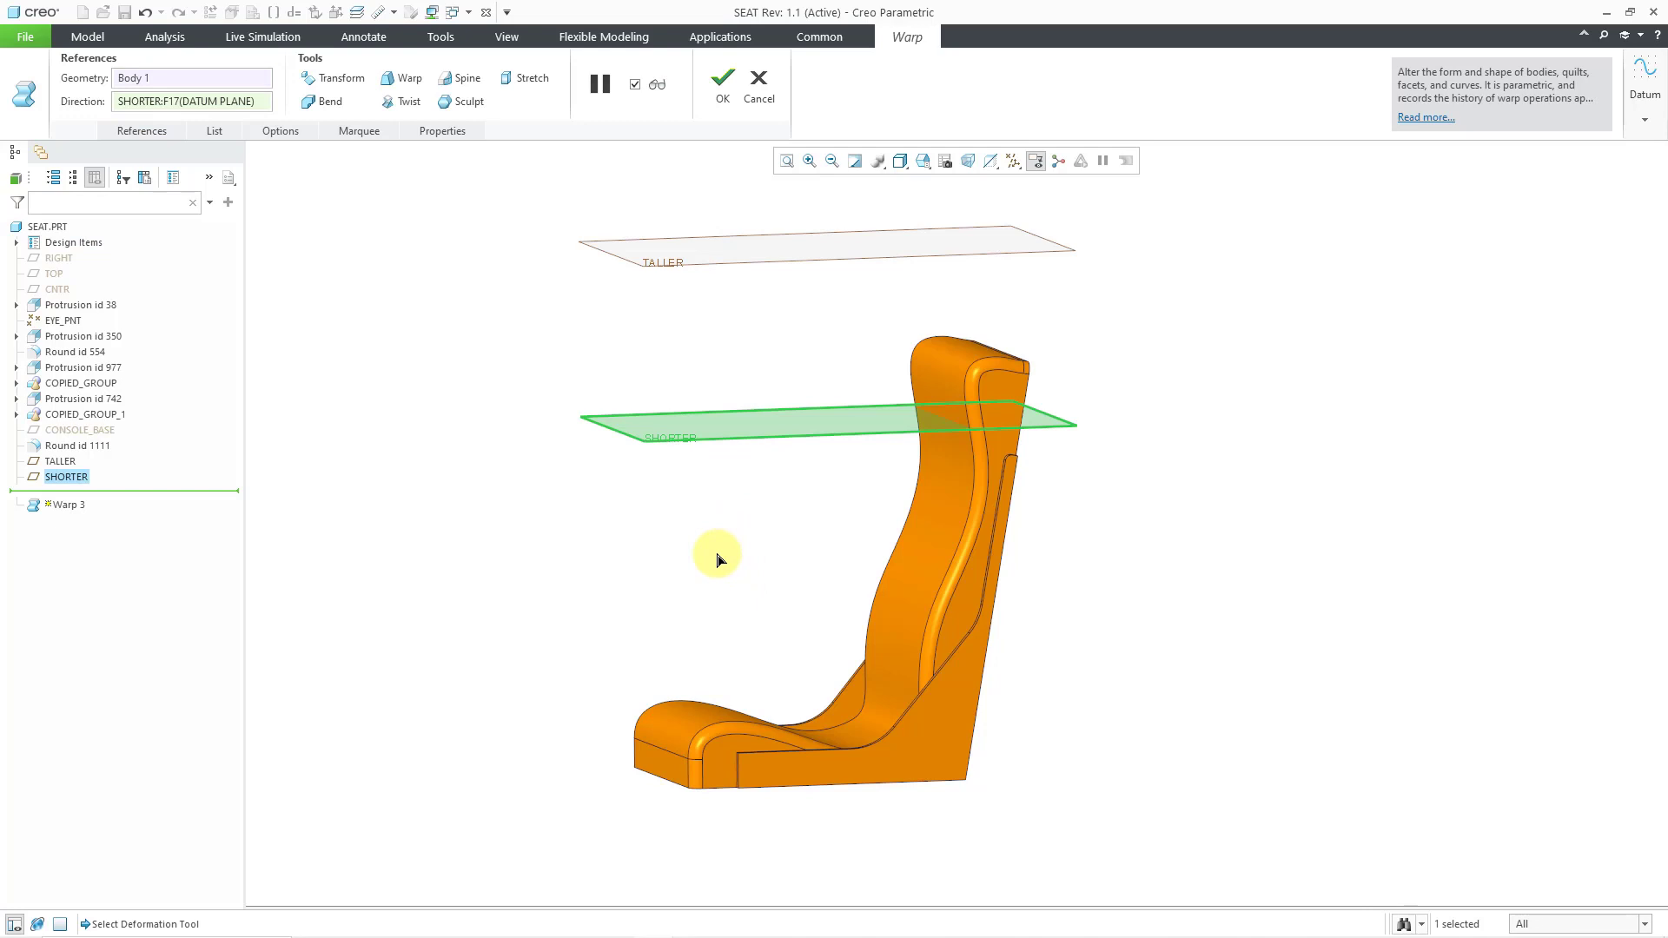
Step: Stretch the seat back down to the SHORTER plane at scale 0.767649 and finish the warp
left_click(531, 83)
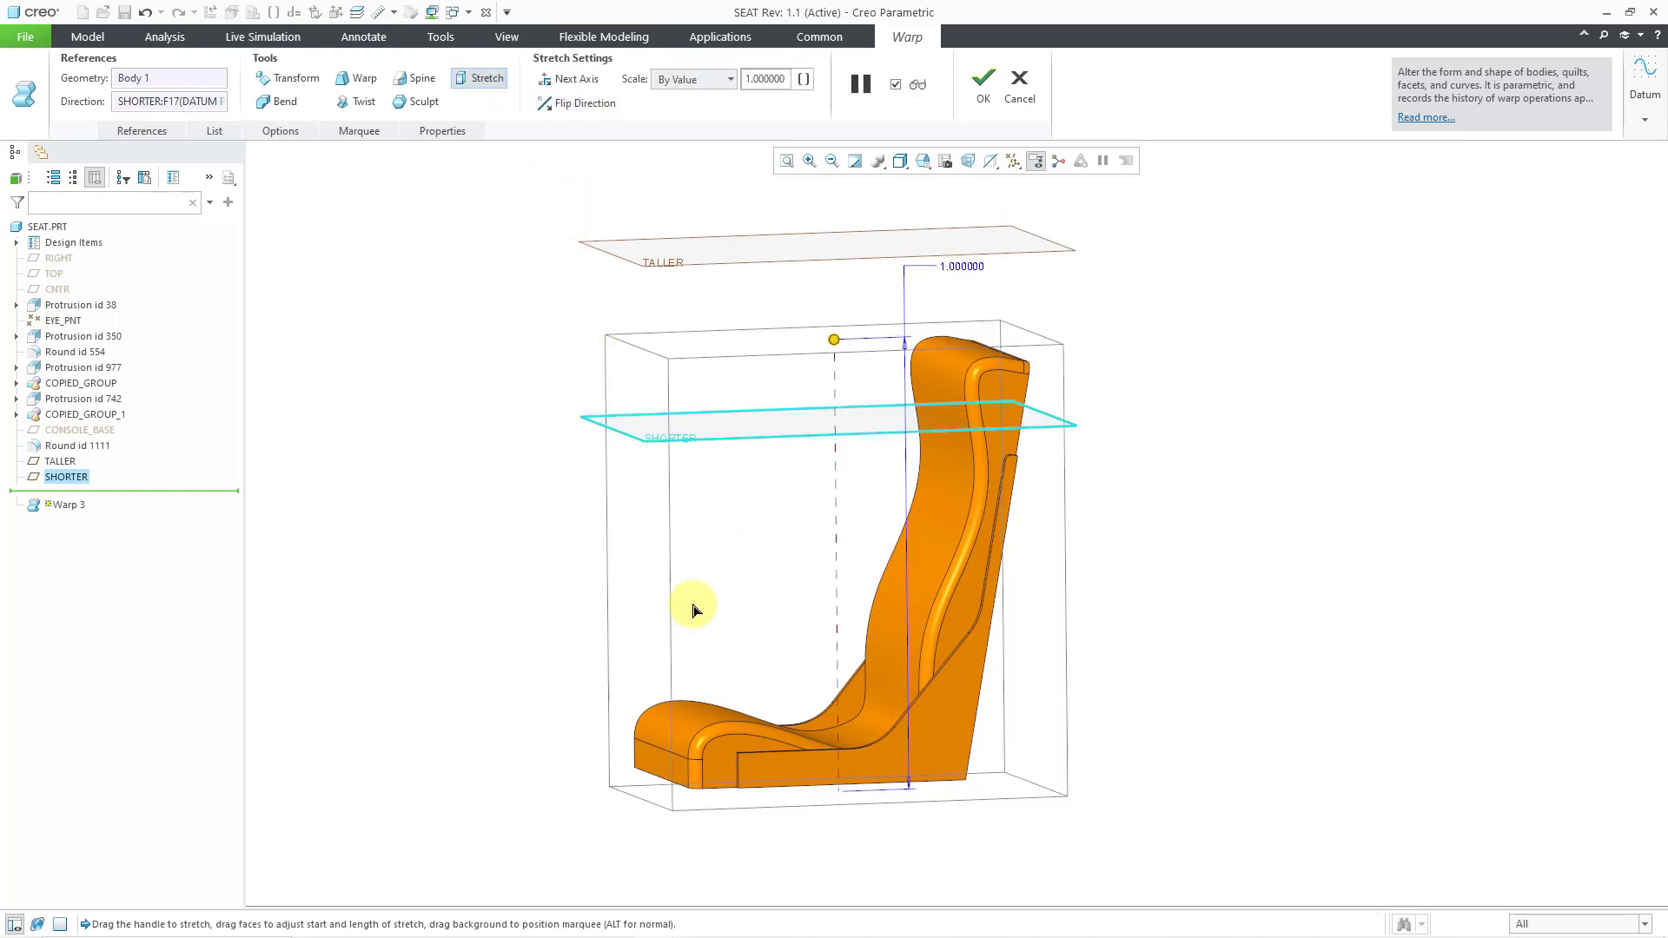
left_click_drag(847, 790, 796, 677)
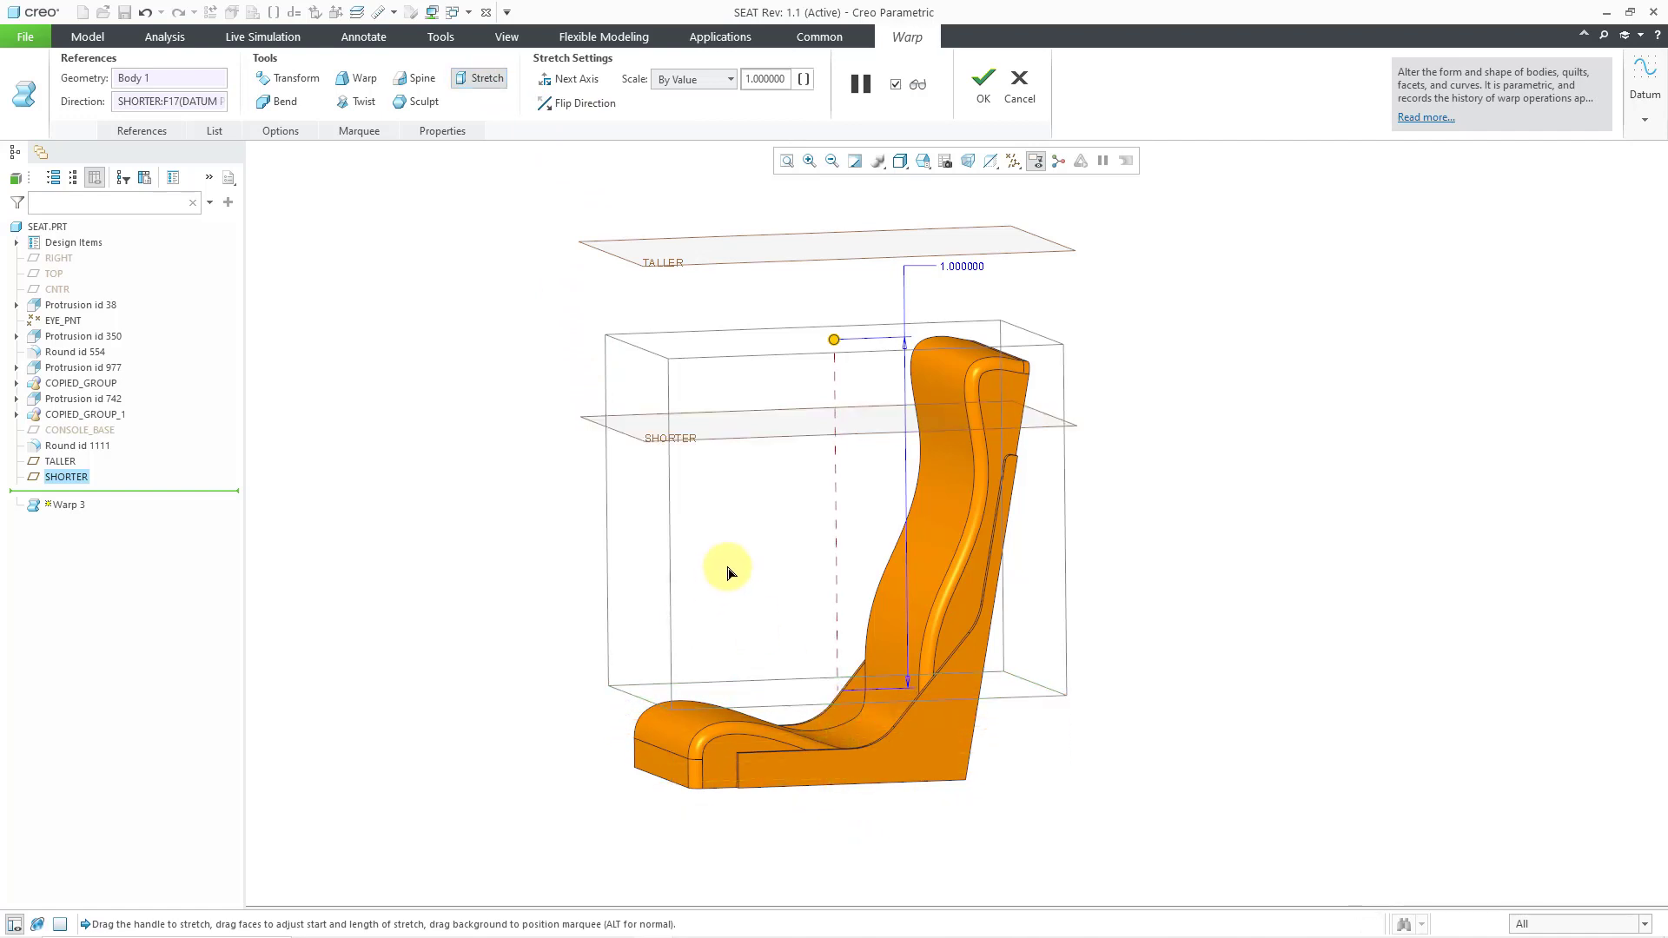
left_click_drag(836, 342, 820, 410)
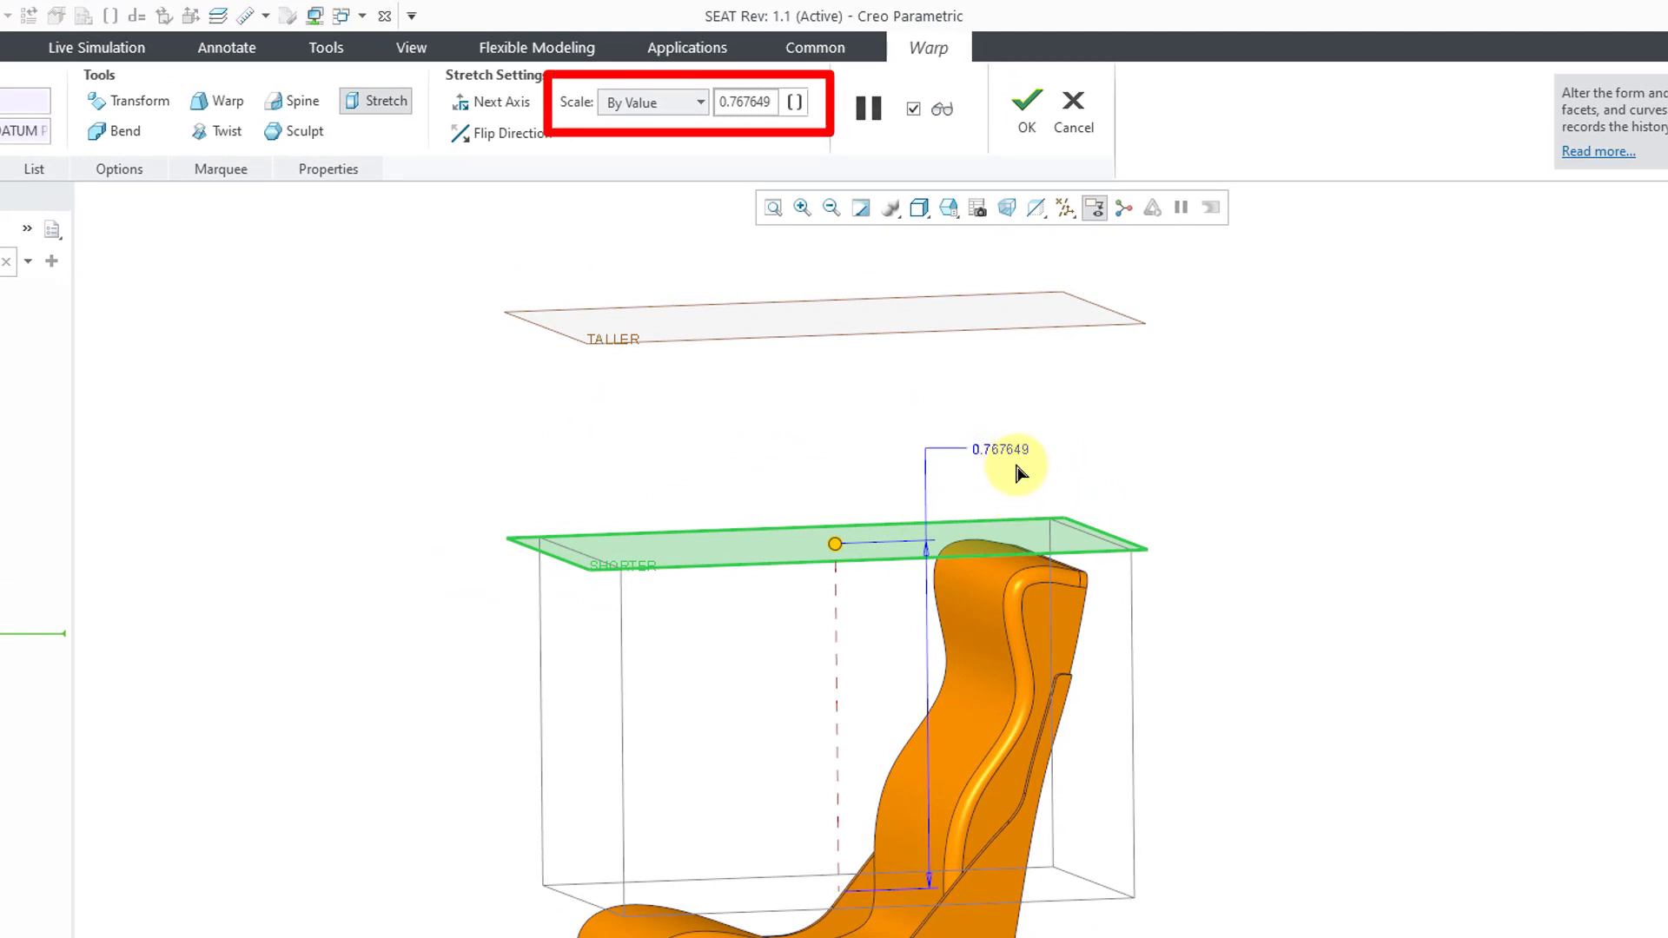
left_click(1026, 127)
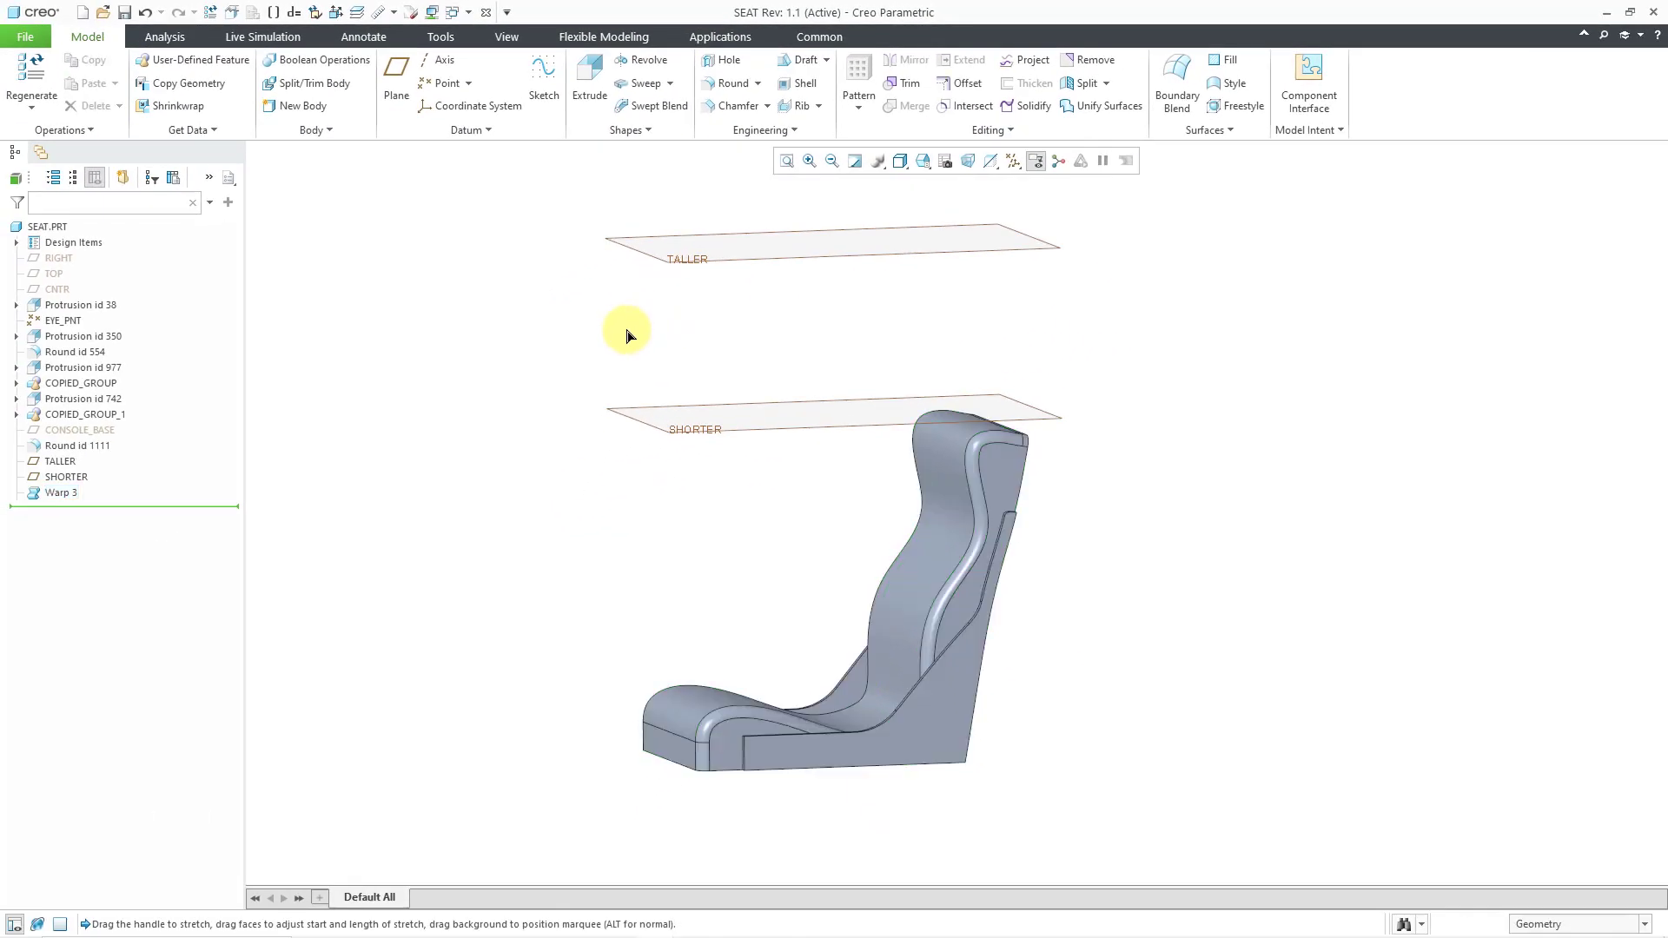
Step: Change the SHORTER plane's offset dimension from 30.000 to 40
left_click(705, 432)
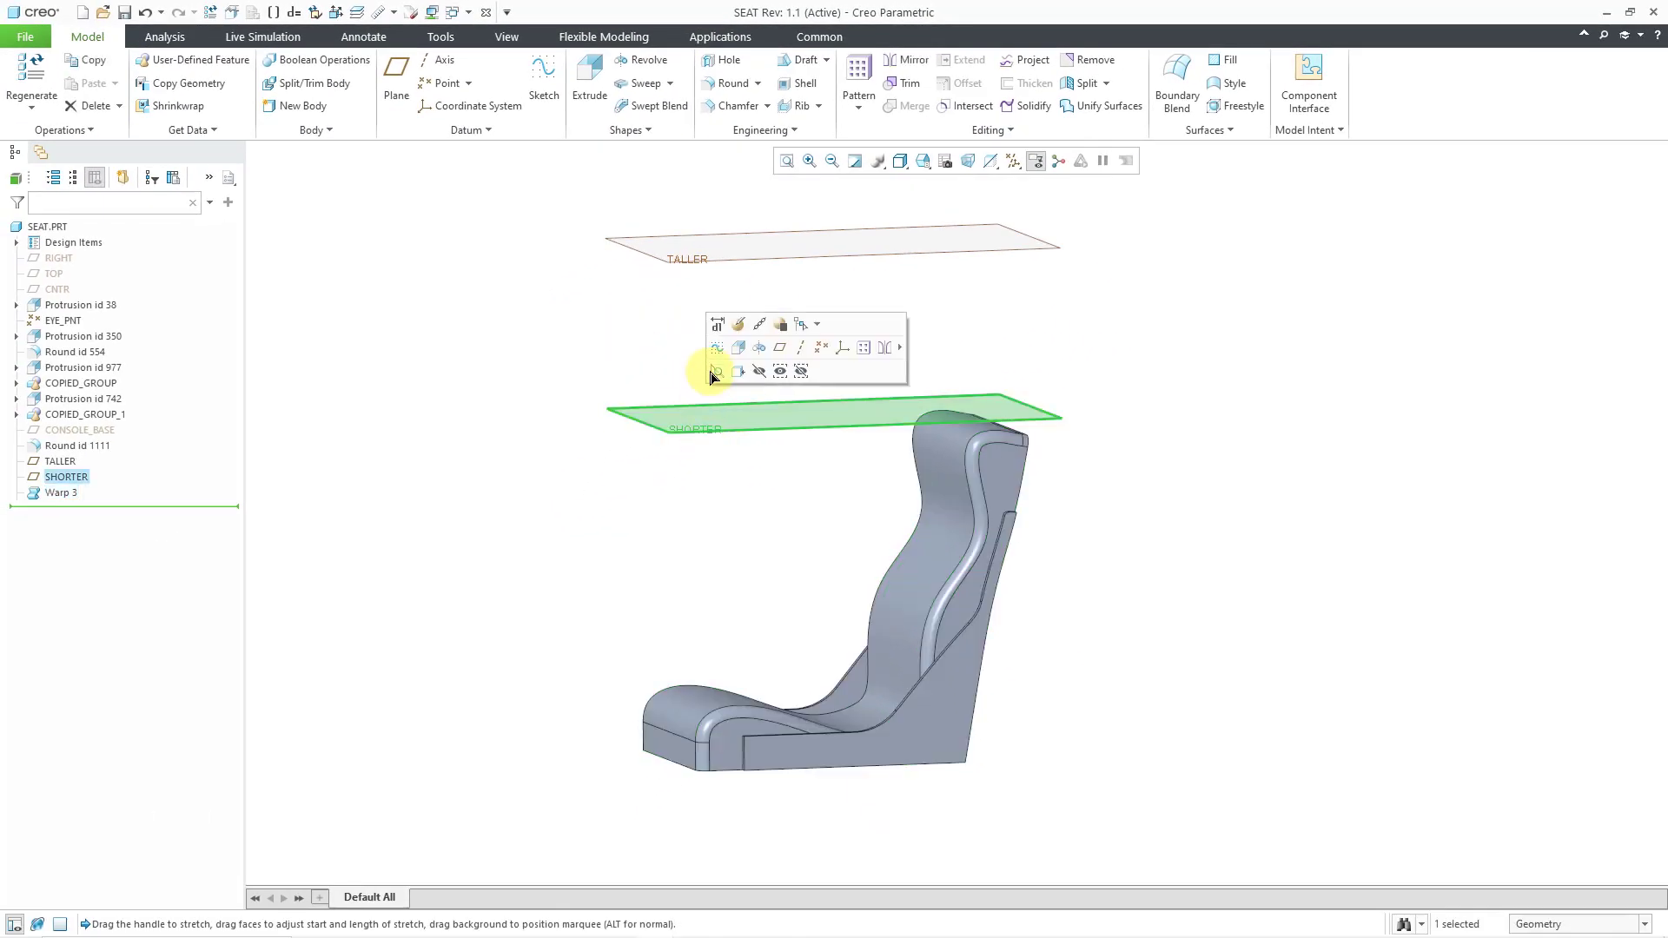
left_click(726, 327)
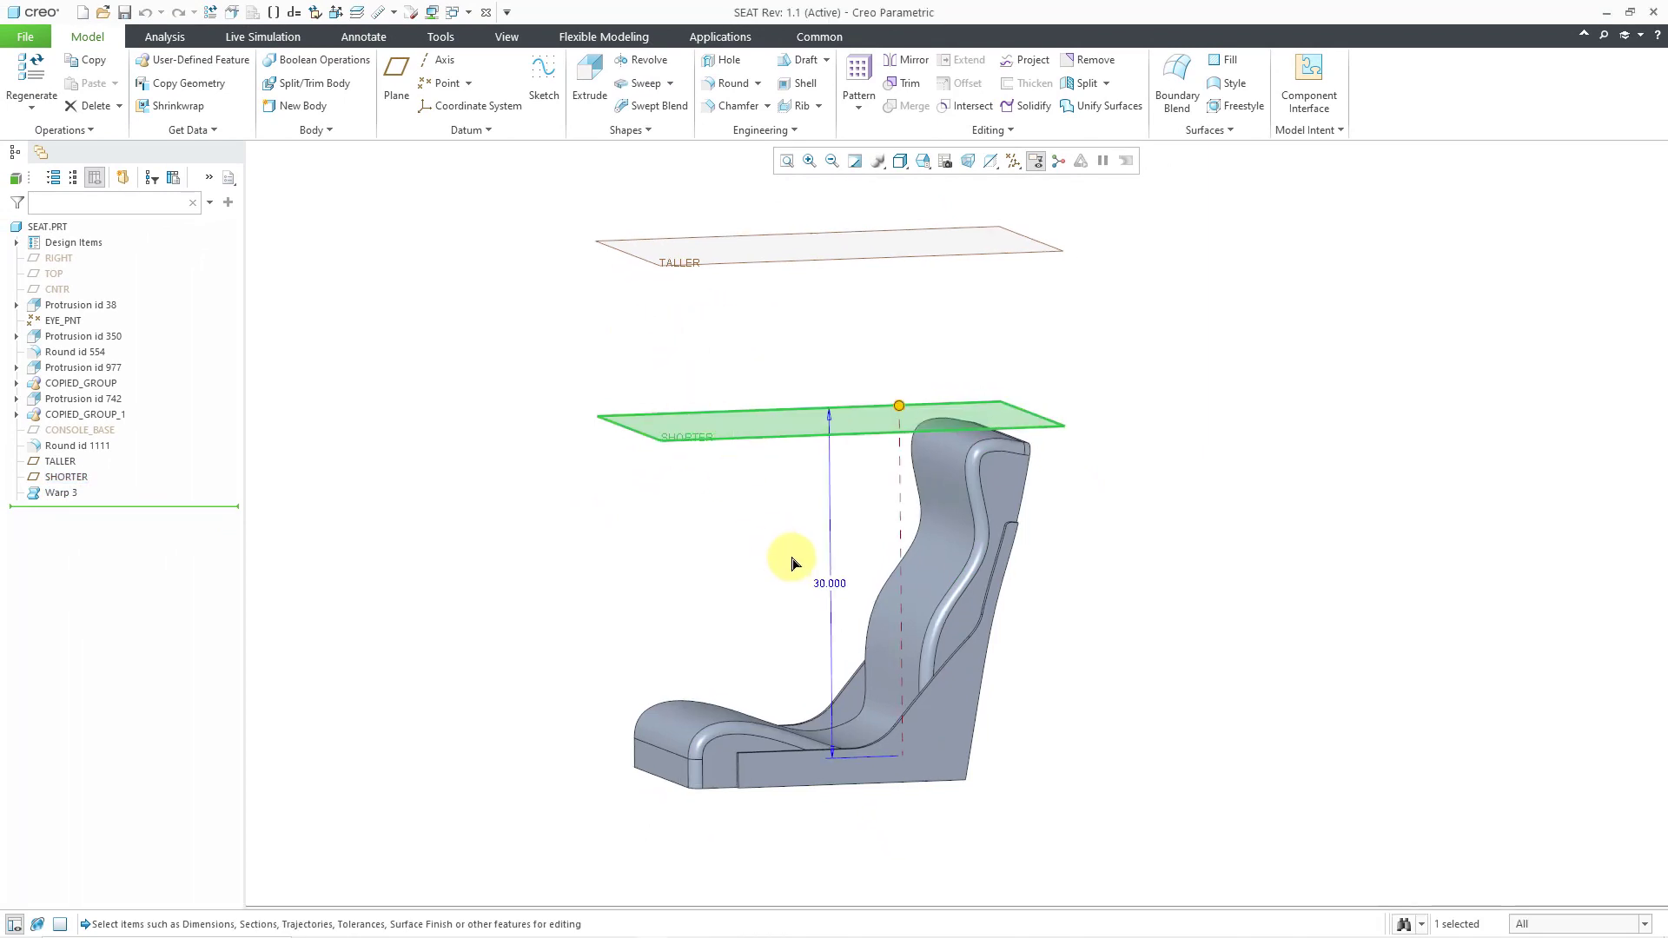
double_click(831, 588)
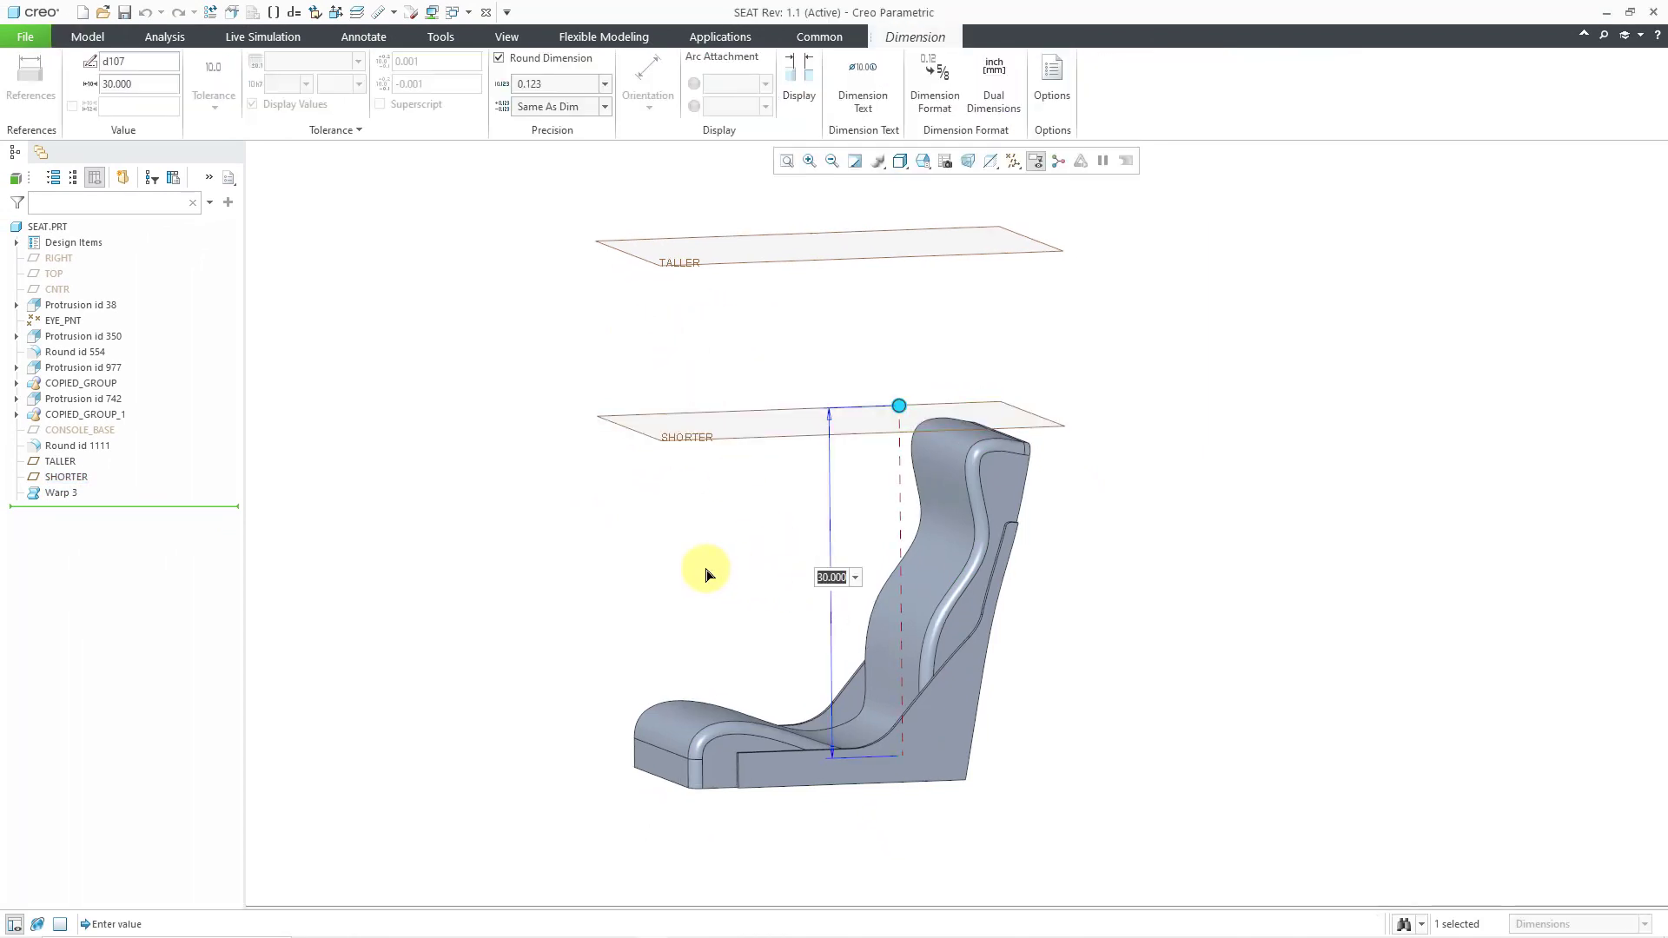
key("Return")
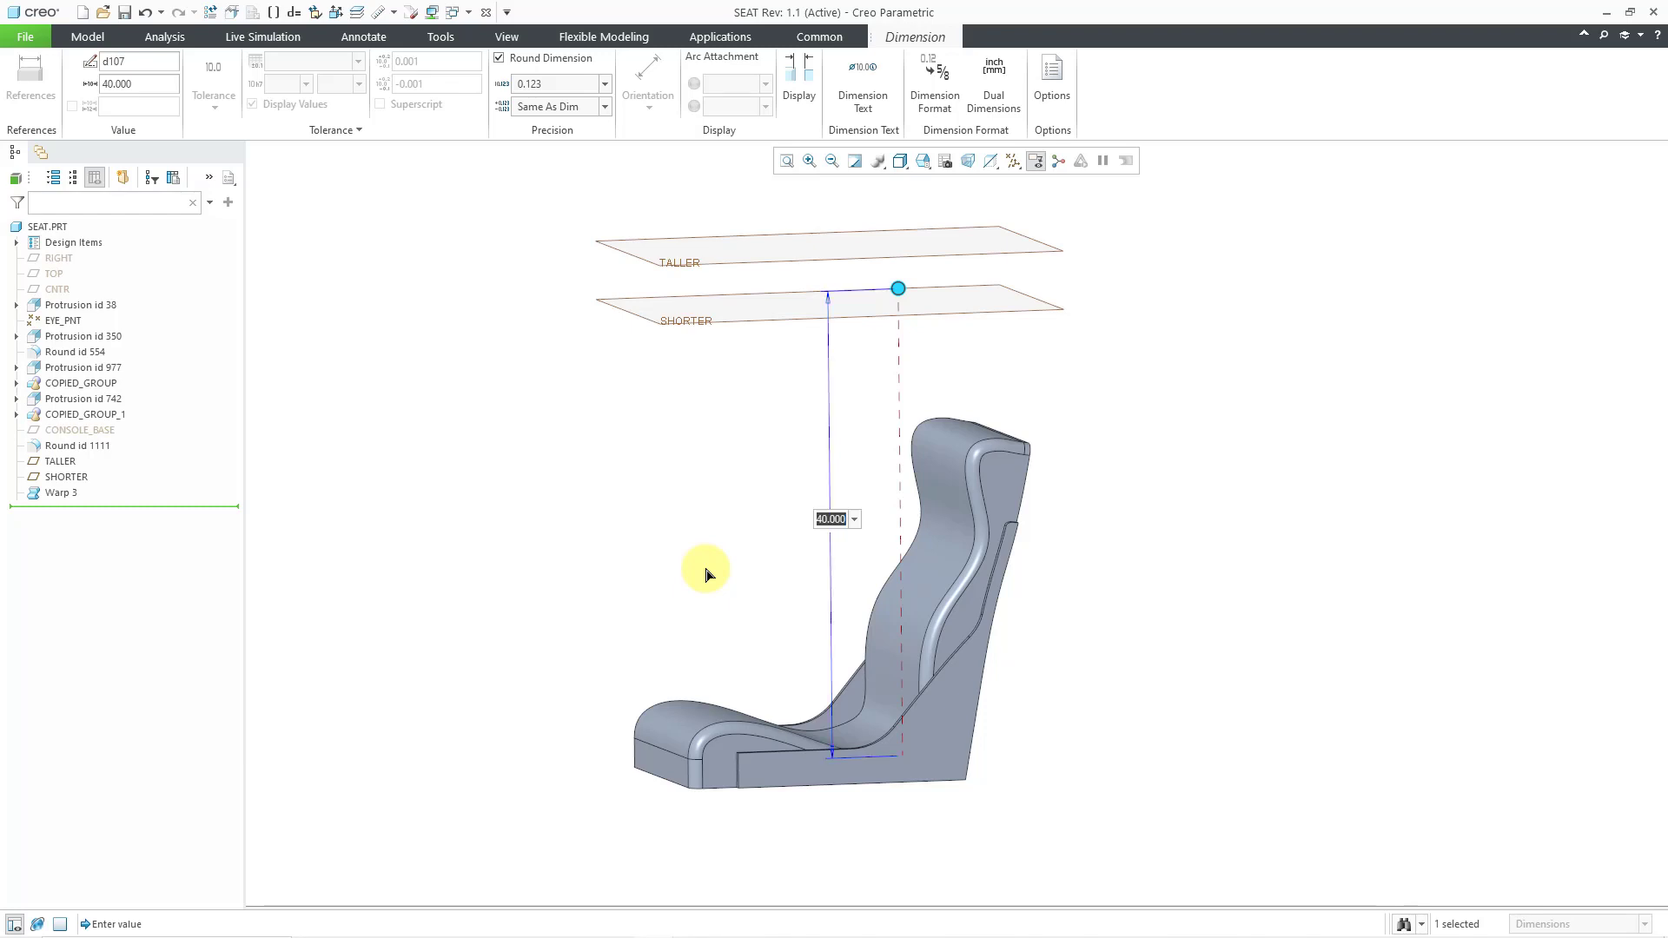
key("Escape")
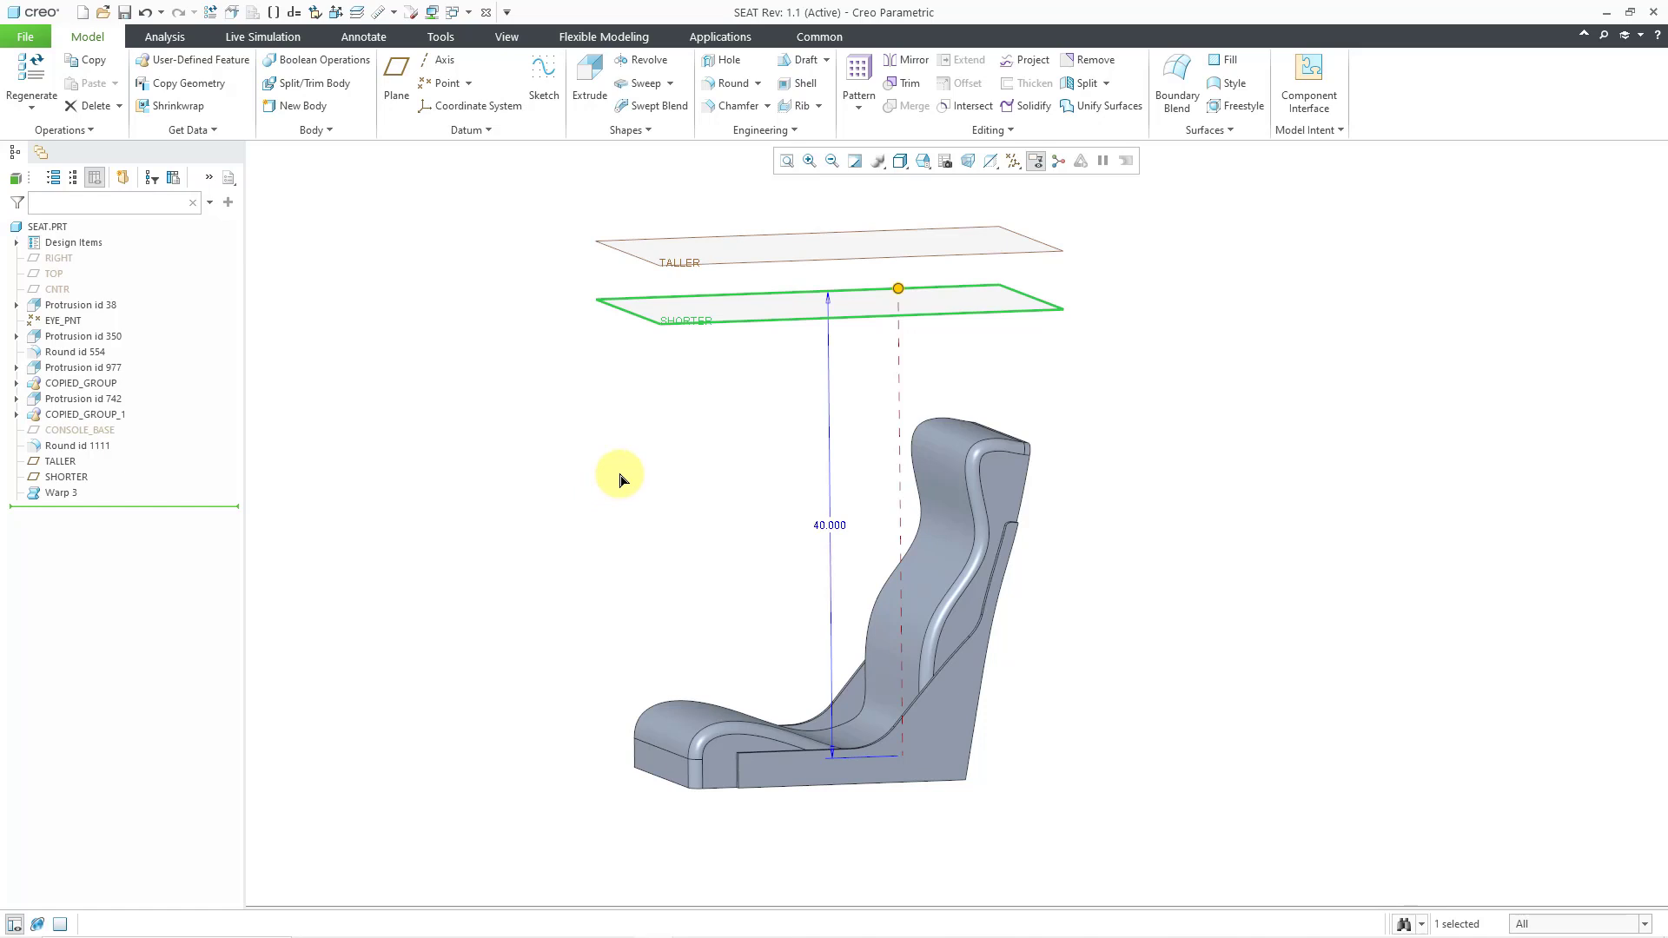
Step: Reopen Warp 3's definition to confirm its by-value 0.767649 stretch along the SHORTER plane
left_click(56, 492)
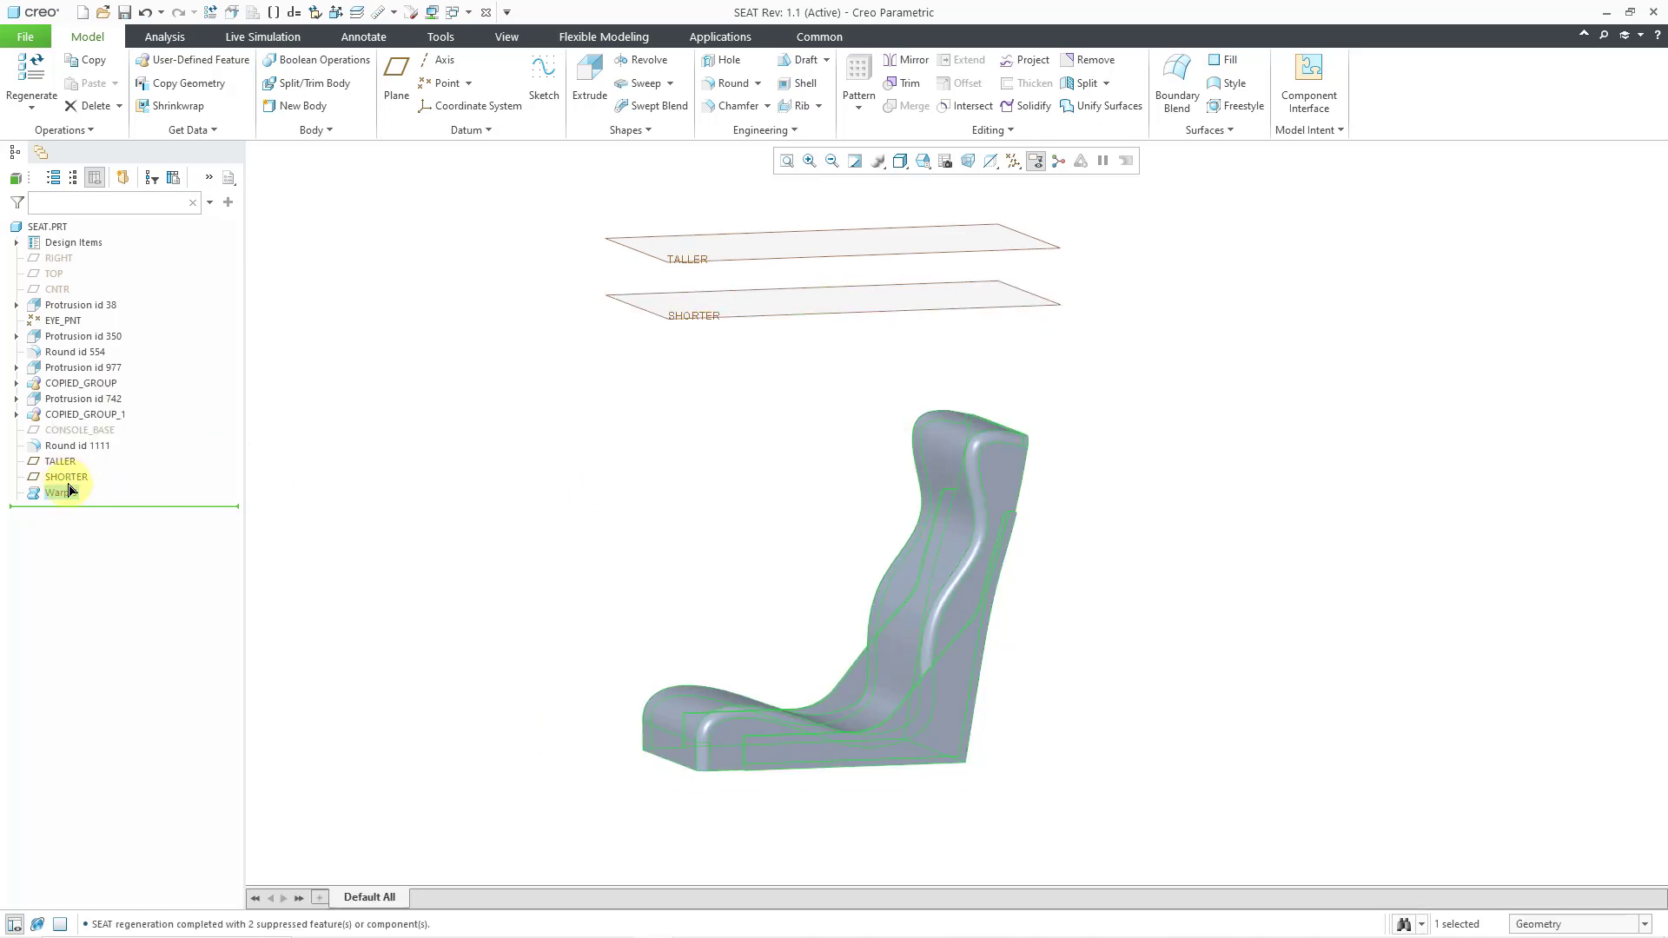
right_click(70, 496)
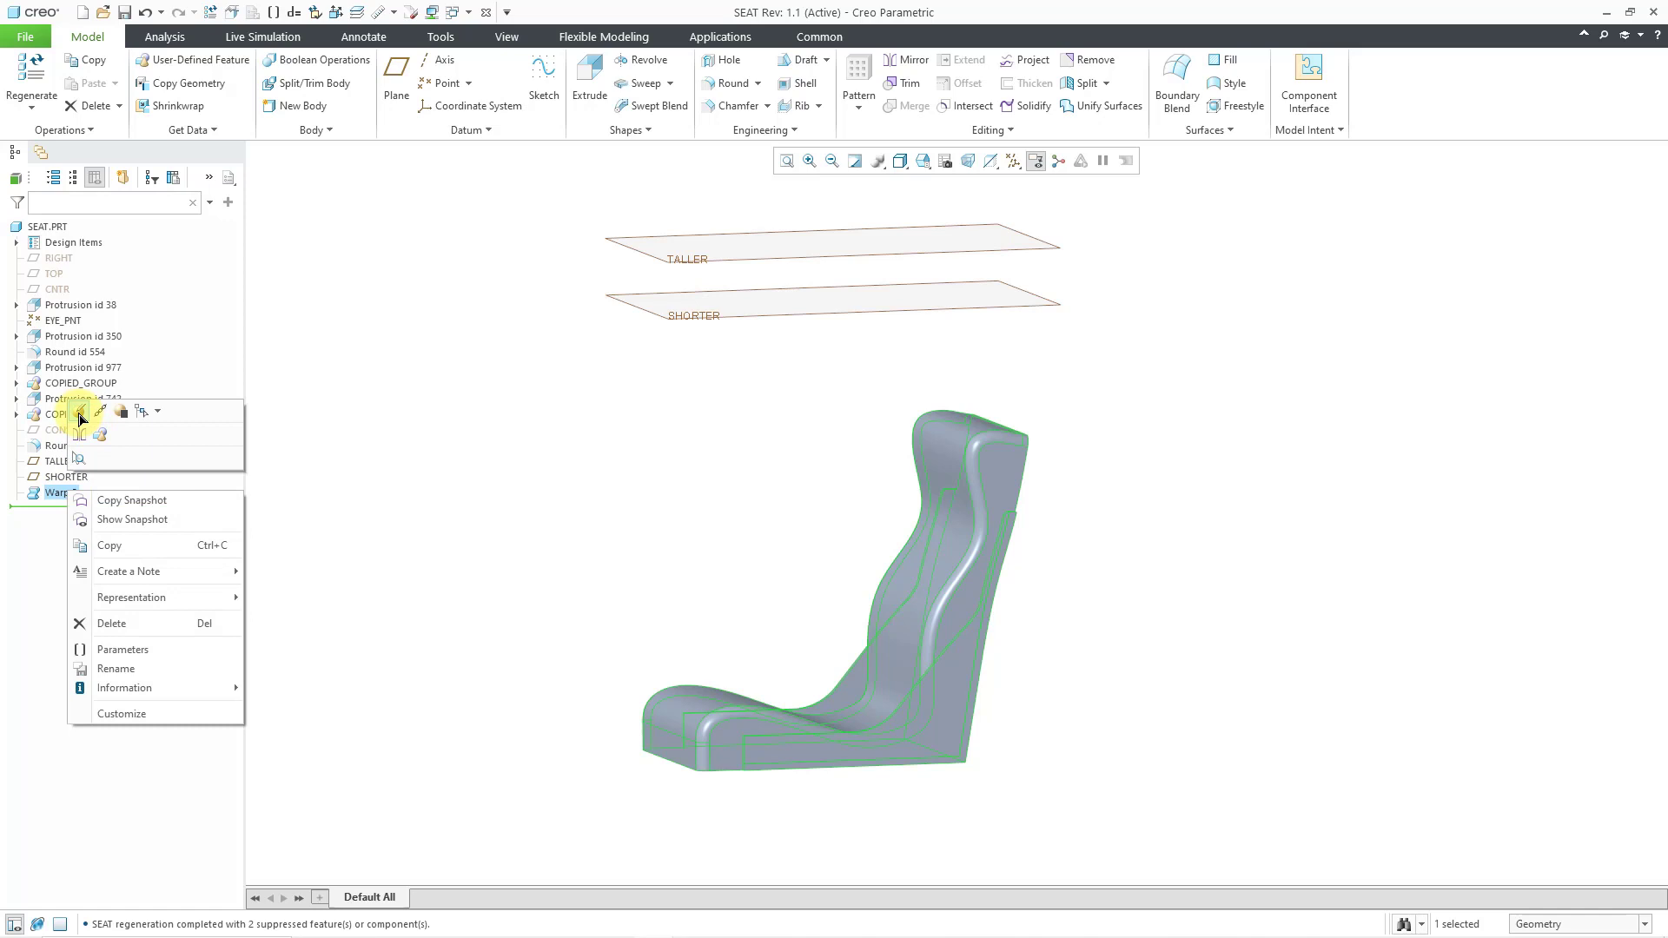
left_click(80, 417)
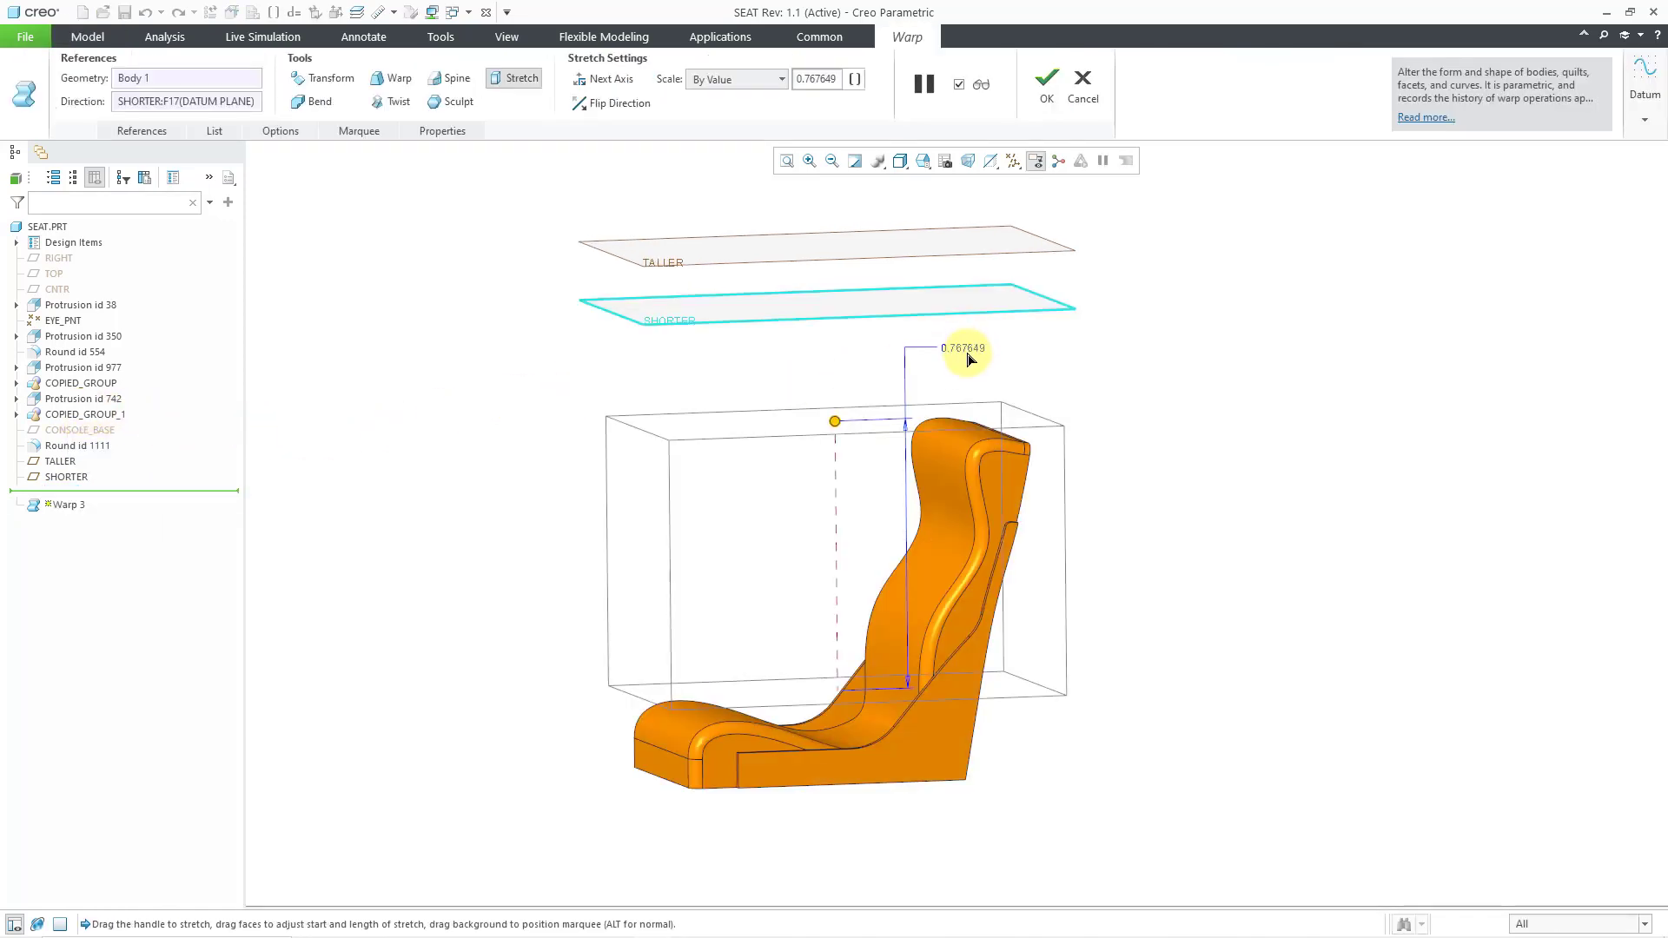